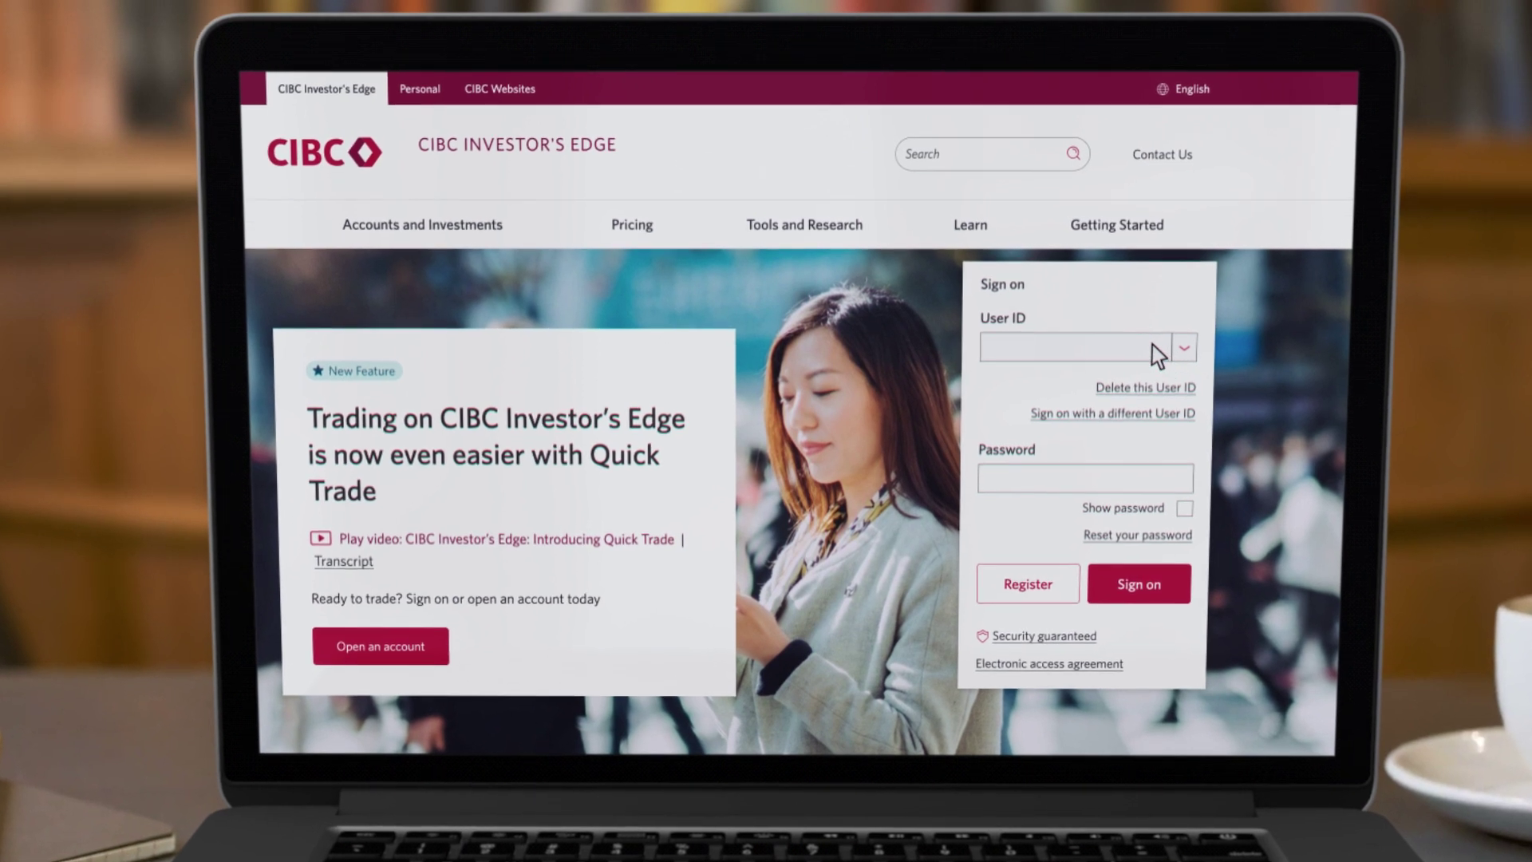
# Enter the user ID and password in the Sign on box and sign on.
pyautogui.click(1153, 345)
pyautogui.write('••••••')
pyautogui.click(1161, 478)
pyautogui.write('••••••••••••')
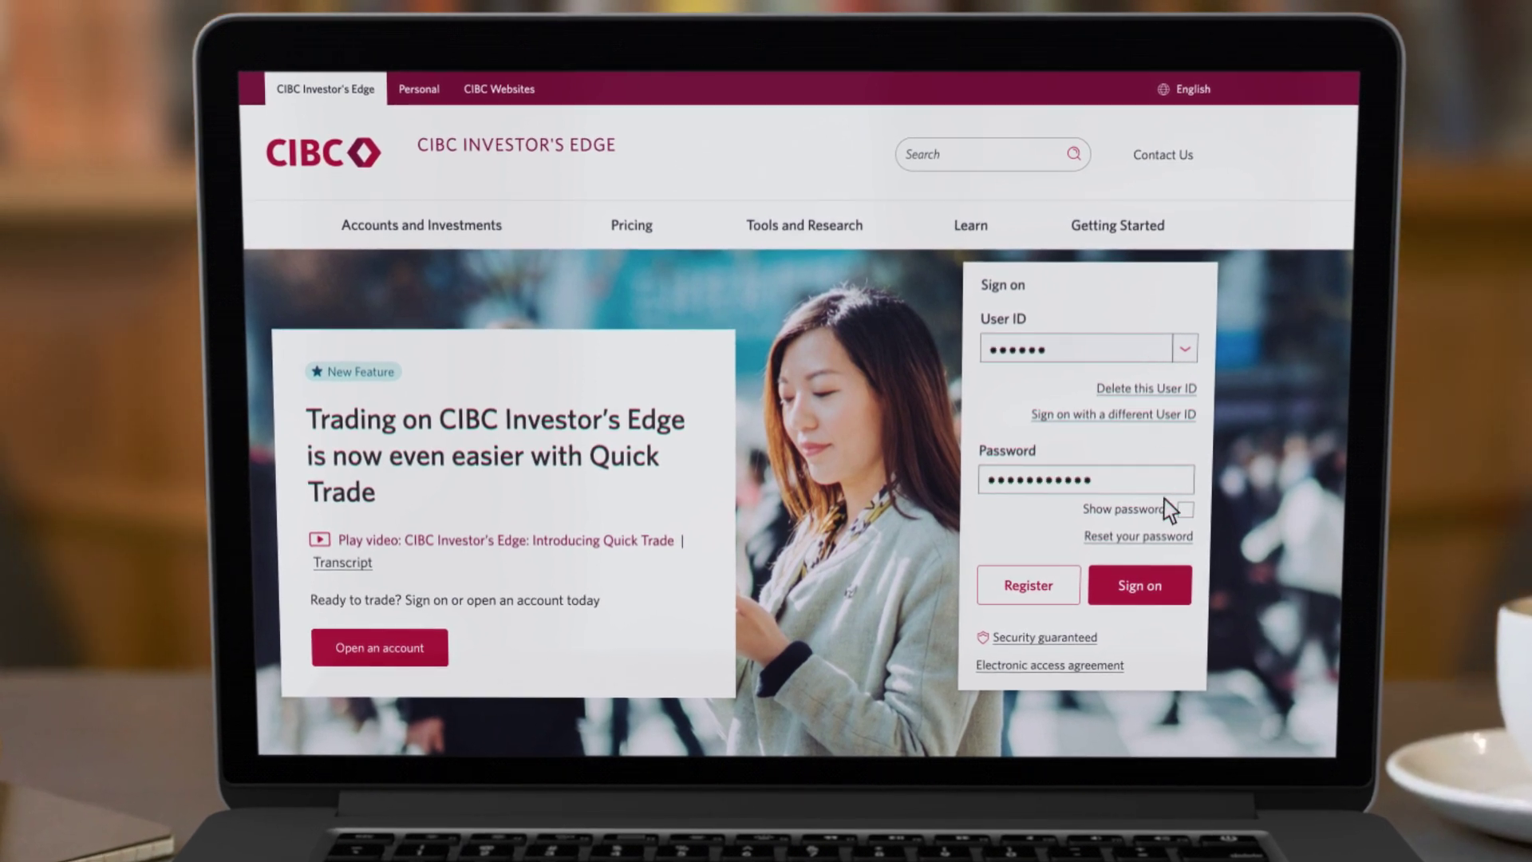
pyautogui.click(1174, 576)
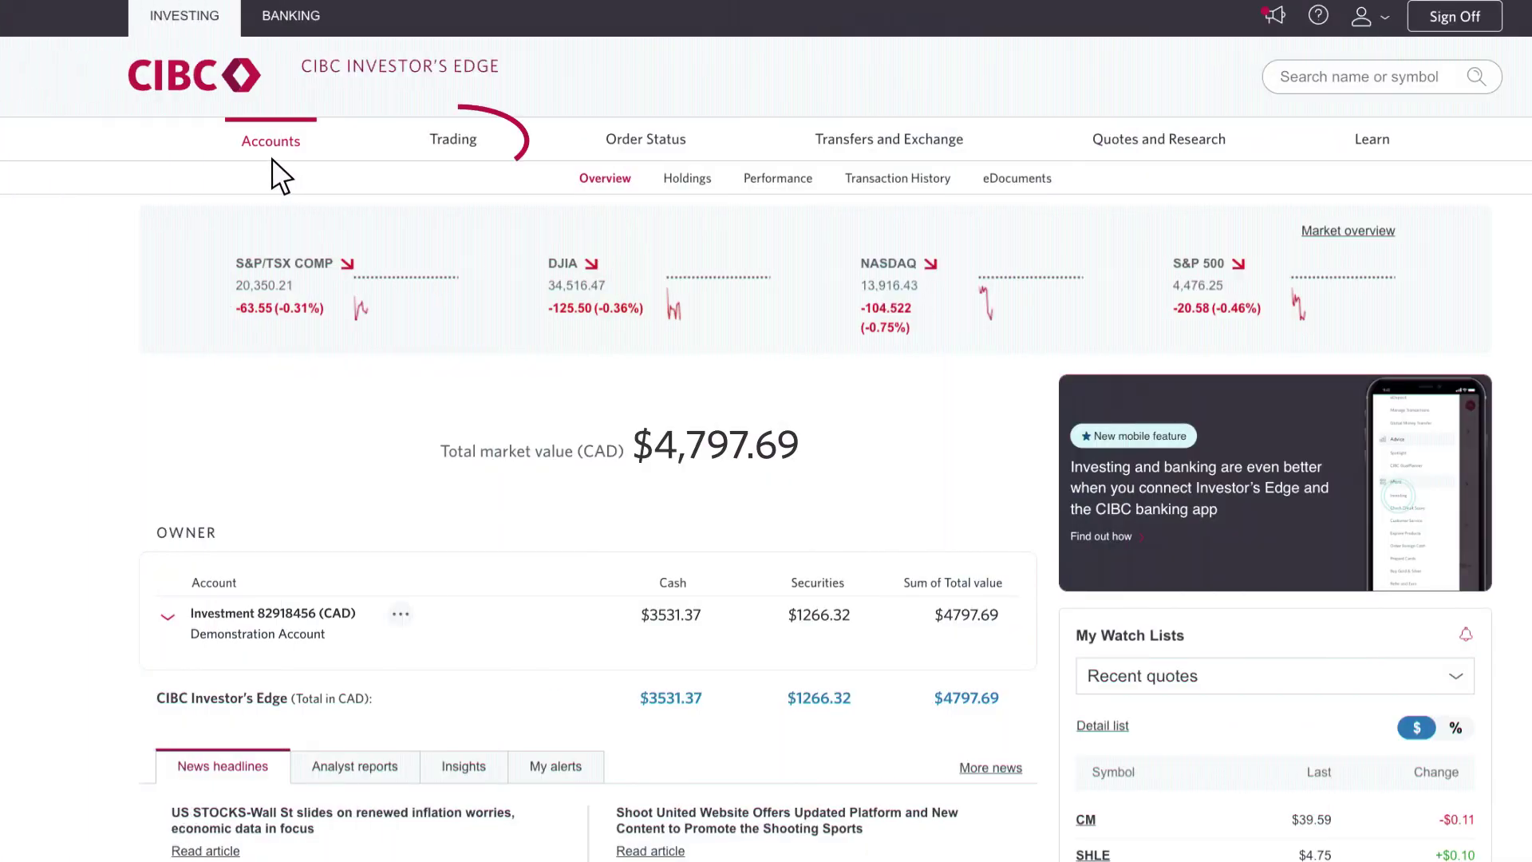
# Go to the Trading tab's Trade Stocks and ETFs order form.
pyautogui.click(447, 140)
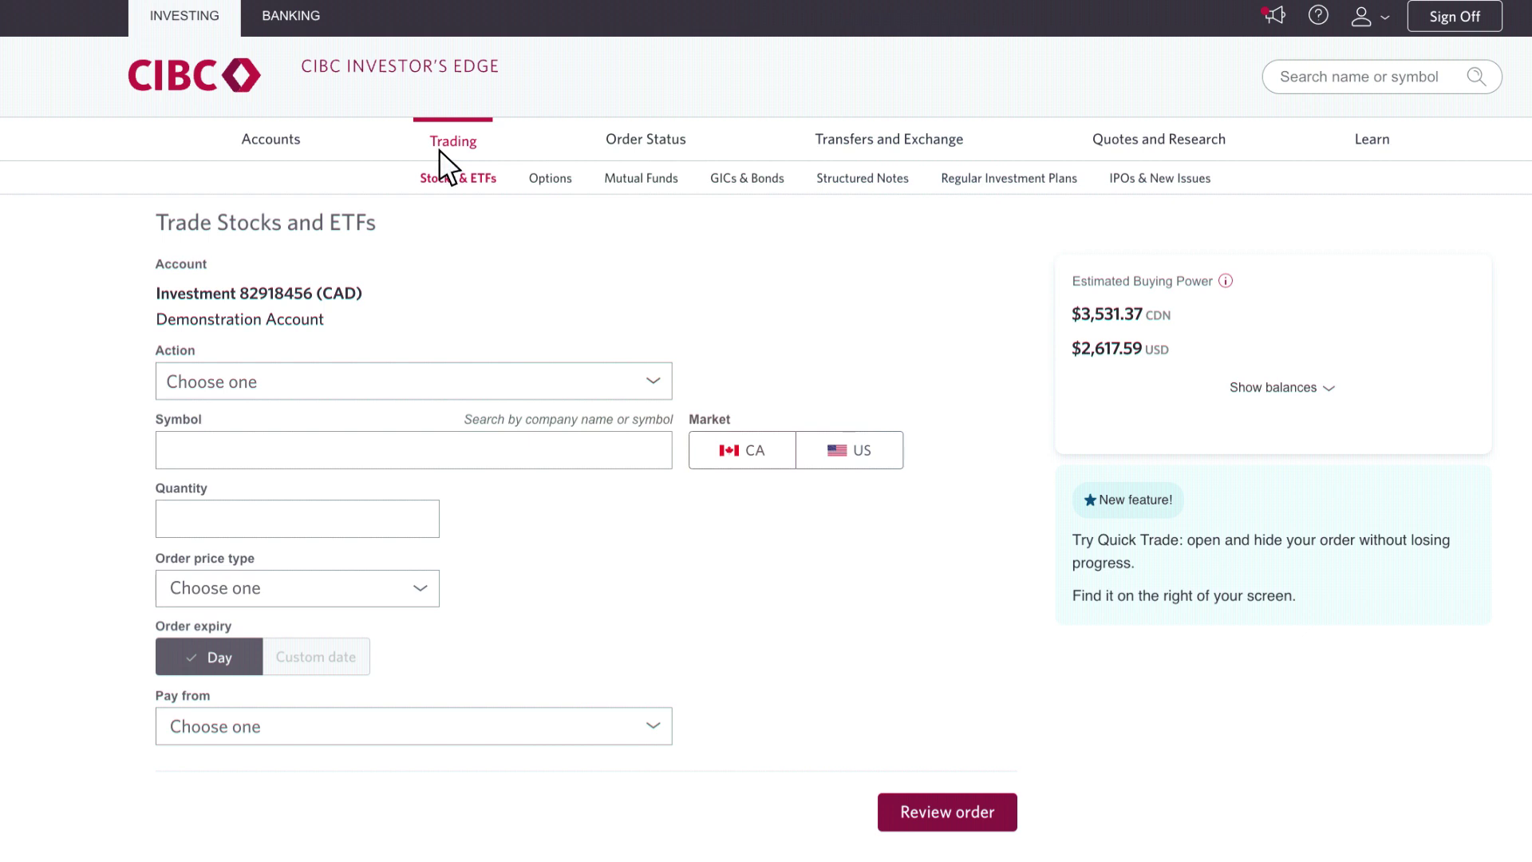
# Set the action to Buy and pick Canadian Imperial Bank of Commerce (CM:CDN) by company name.
pyautogui.click(363, 376)
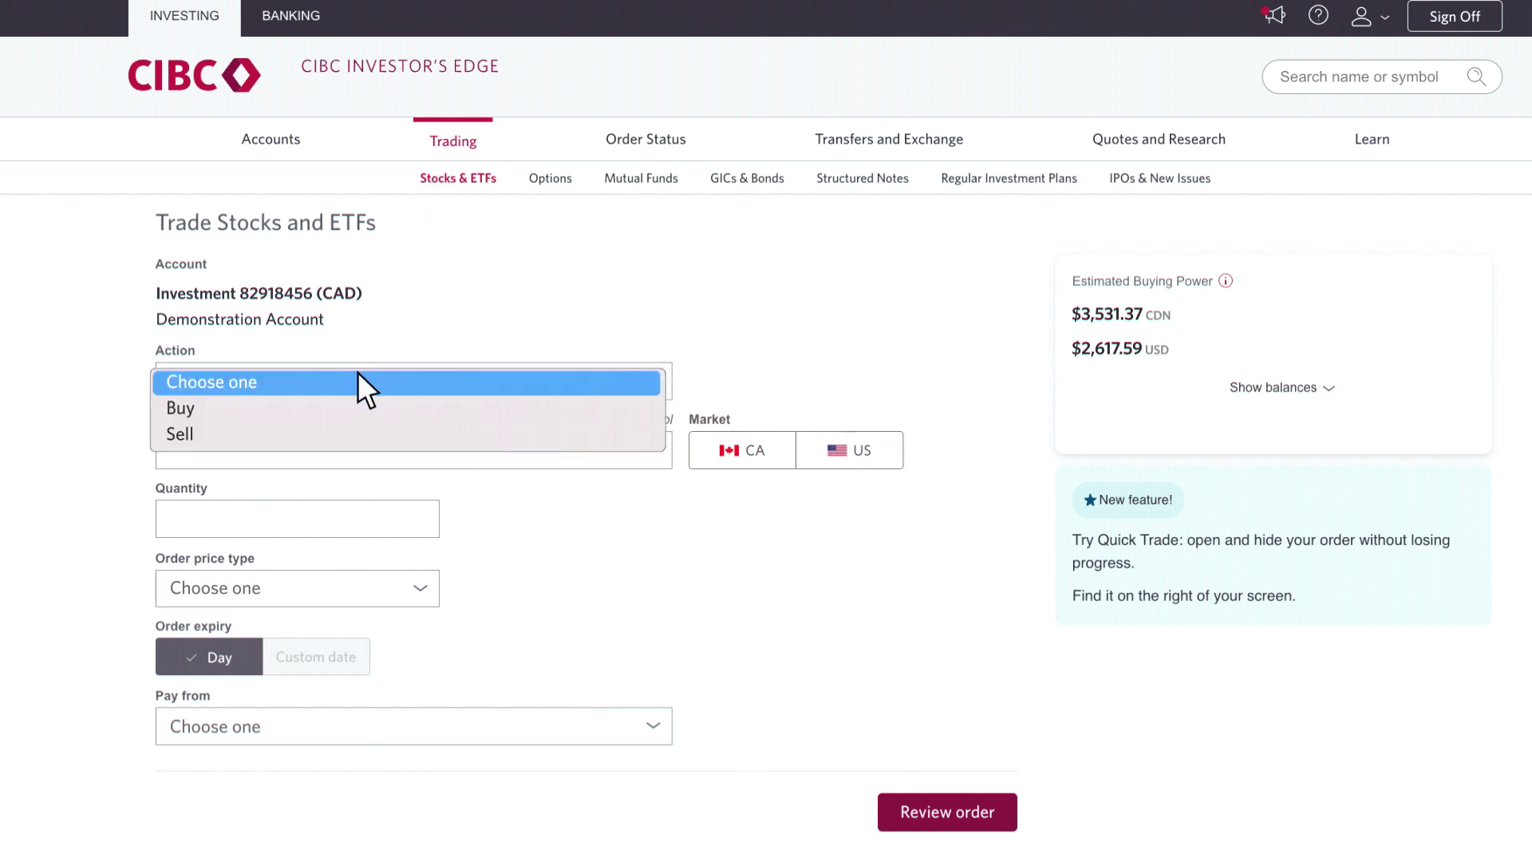
pyautogui.click(357, 408)
pyautogui.click(369, 447)
pyautogui.write('CM')
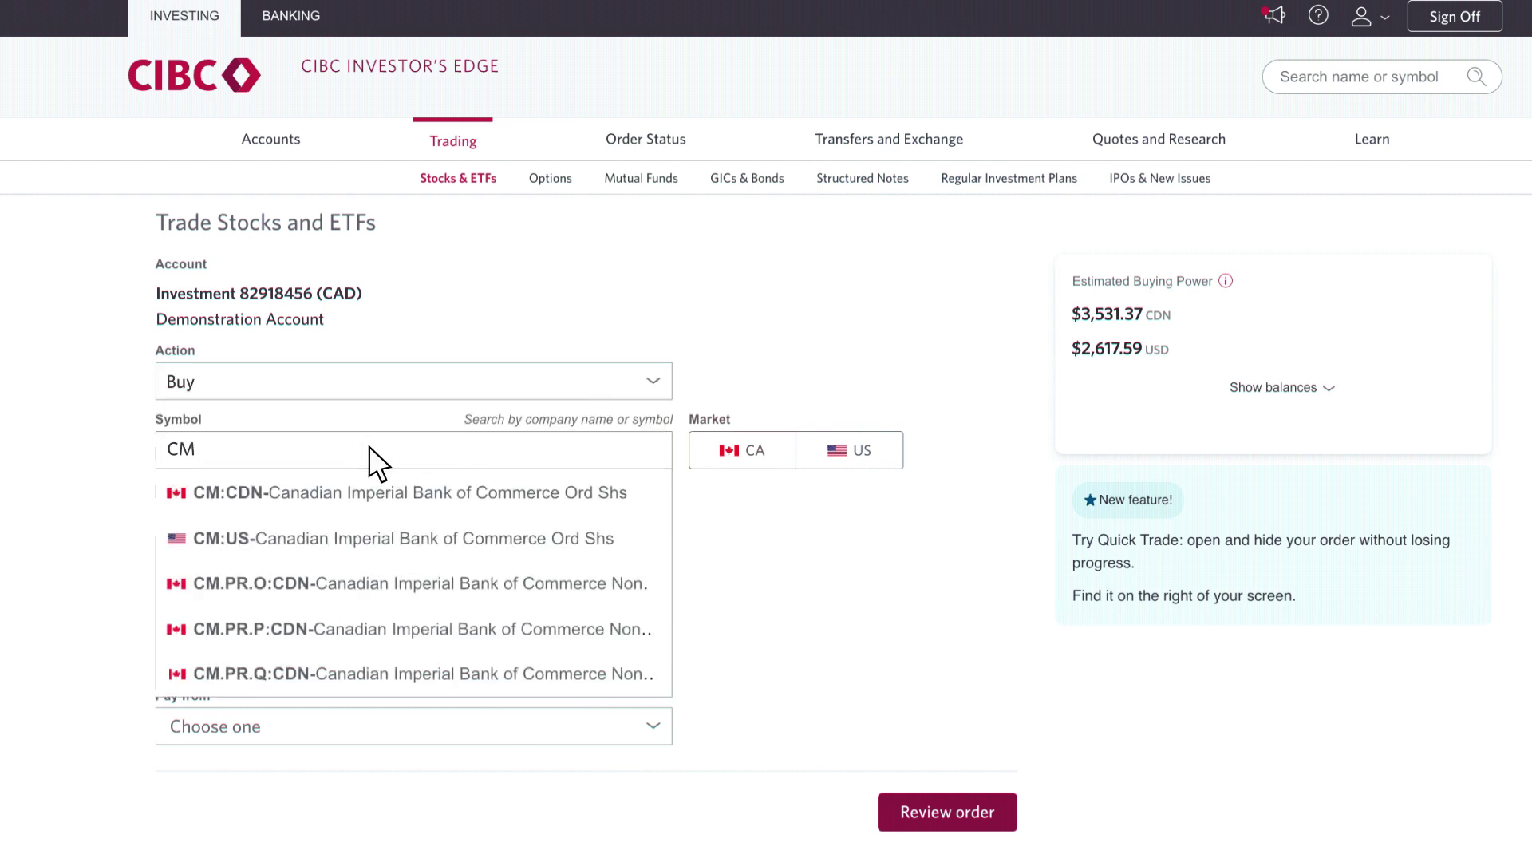
pyautogui.press('BackSpace')
pyautogui.press('BackSpace')
pyautogui.write('Cana')
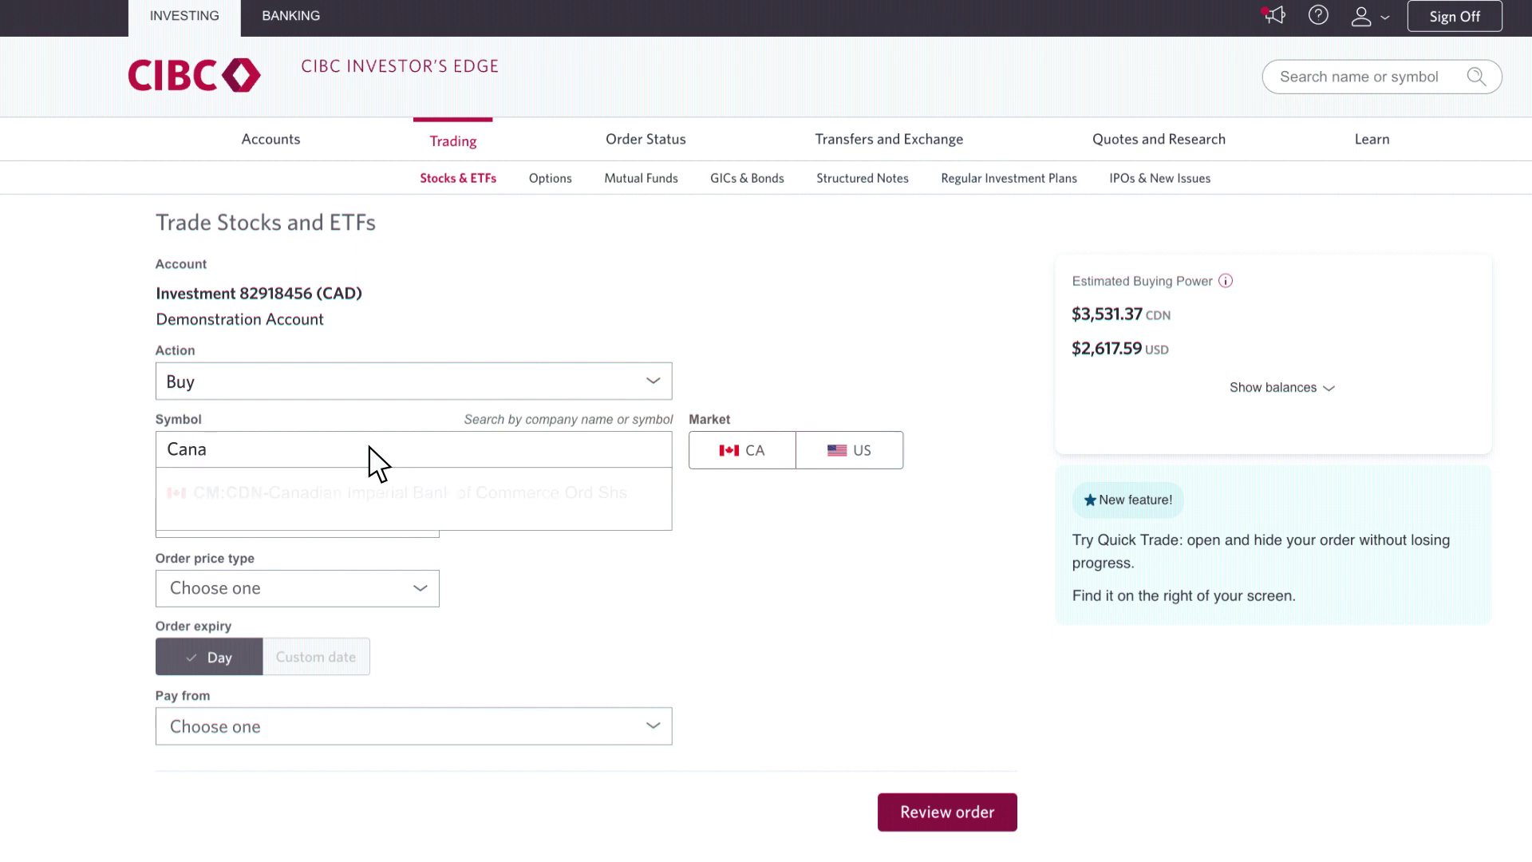
pyautogui.write('dian Imperial Bank')
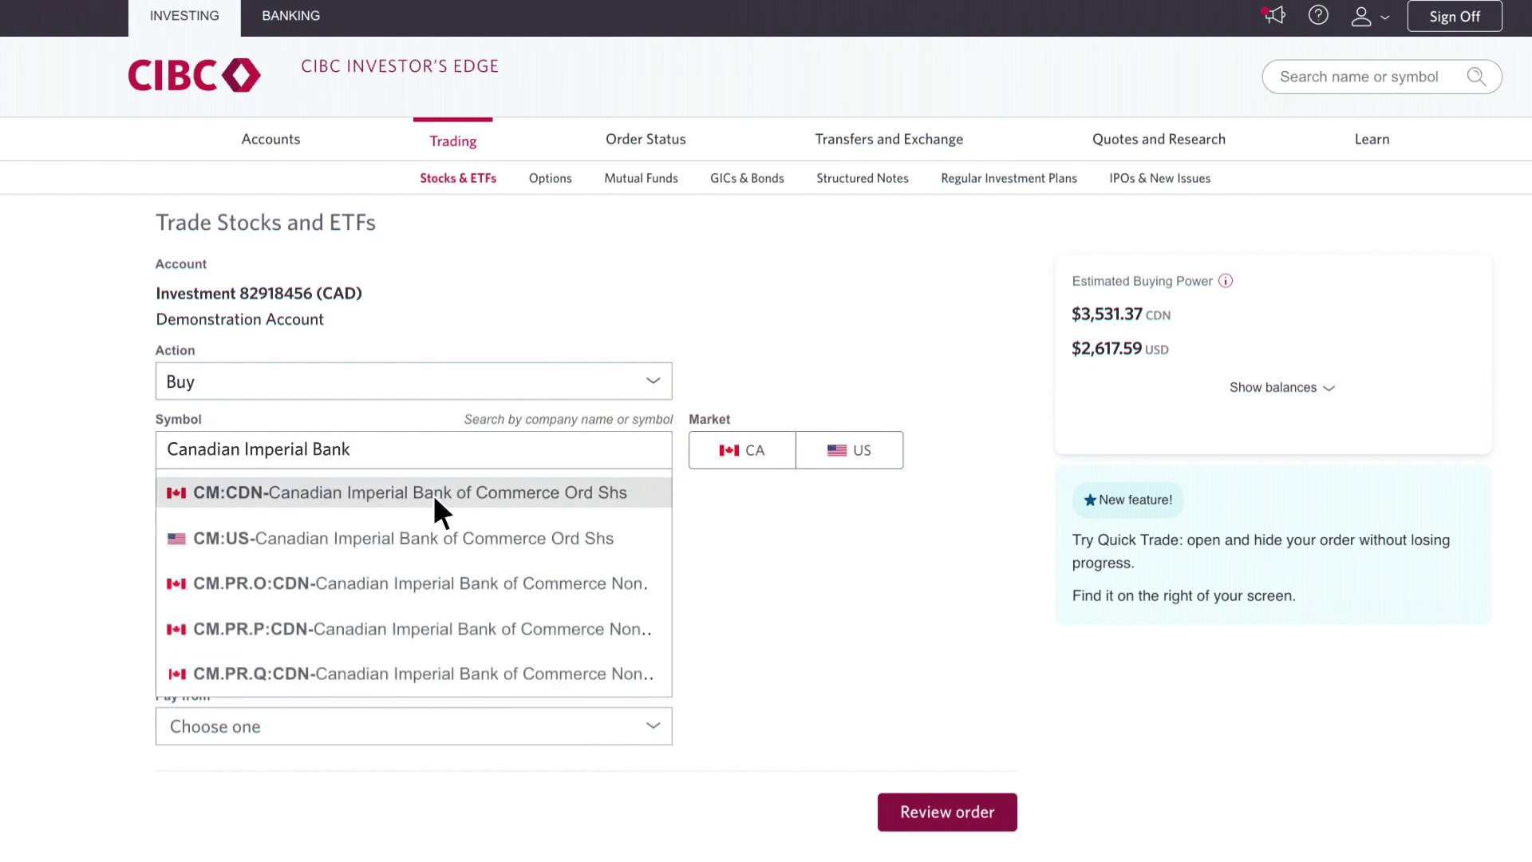
pyautogui.click(434, 495)
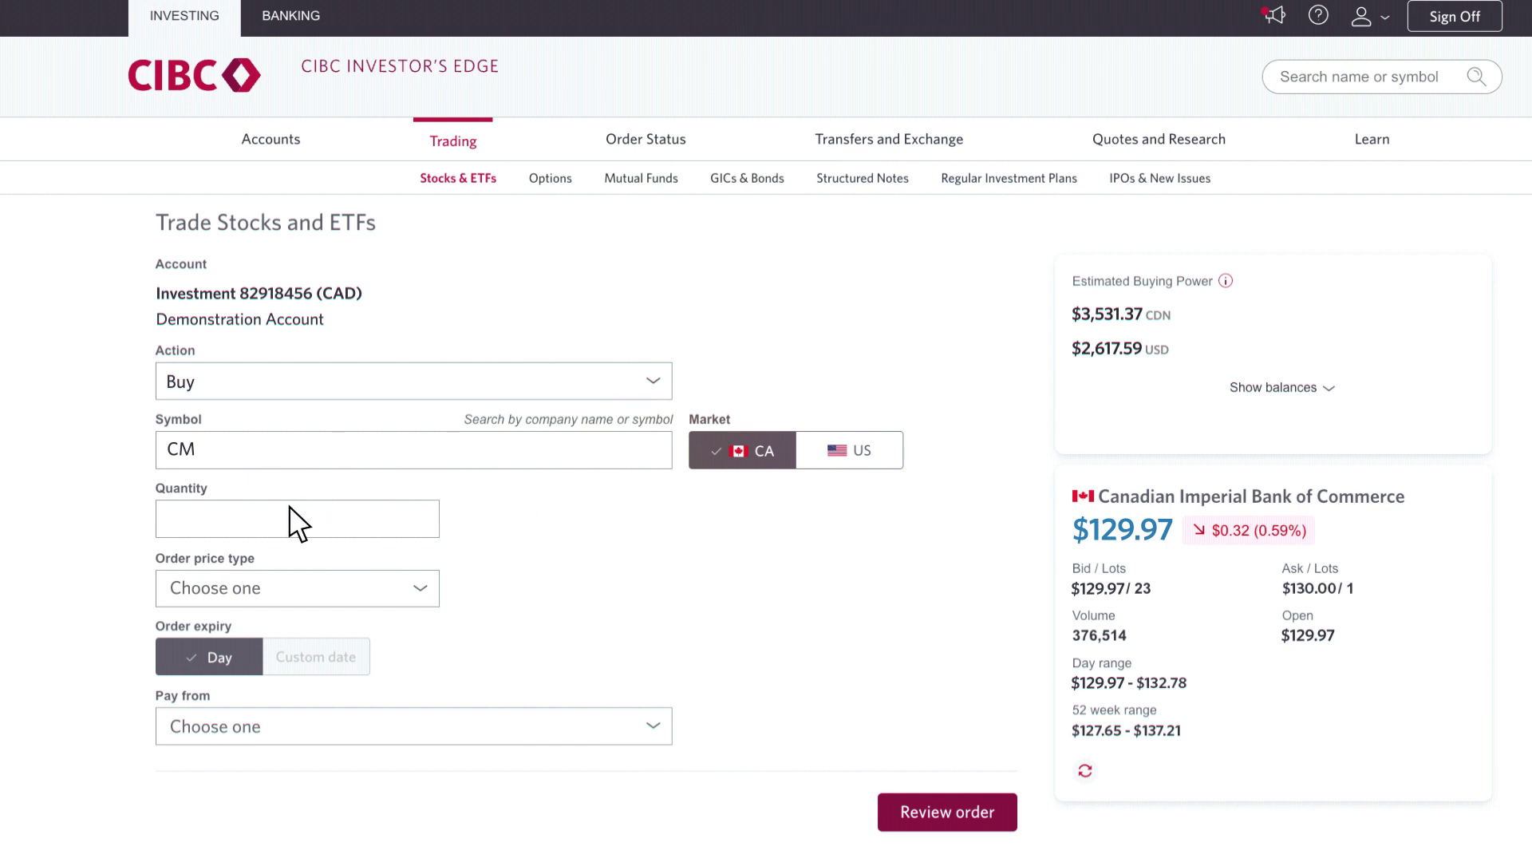
# Enter a quantity of 10 shares and choose the Market price type.
pyautogui.write('10')
pyautogui.click(290, 582)
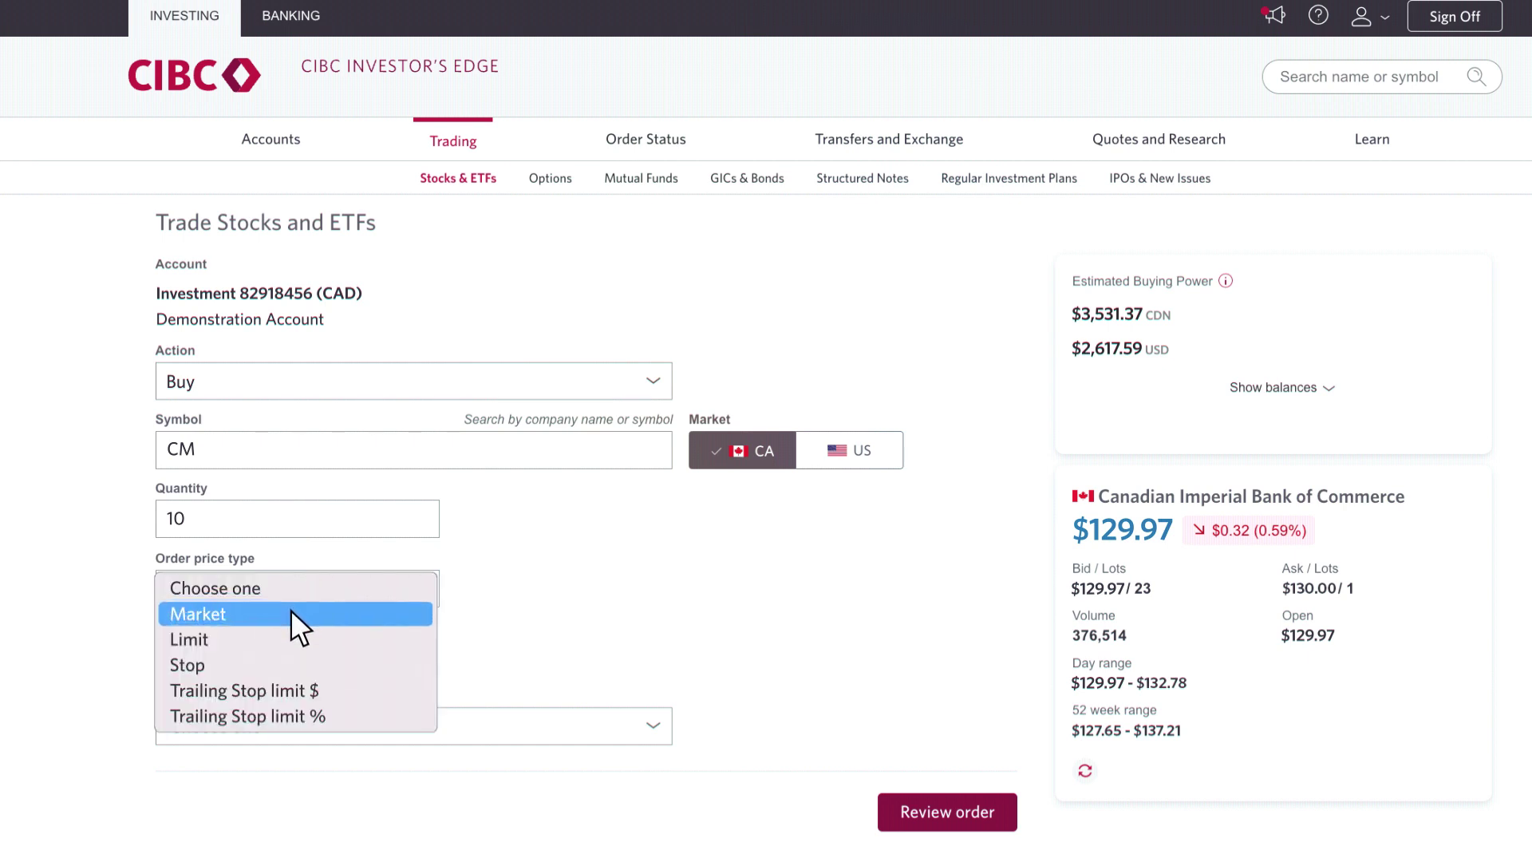
pyautogui.click(291, 614)
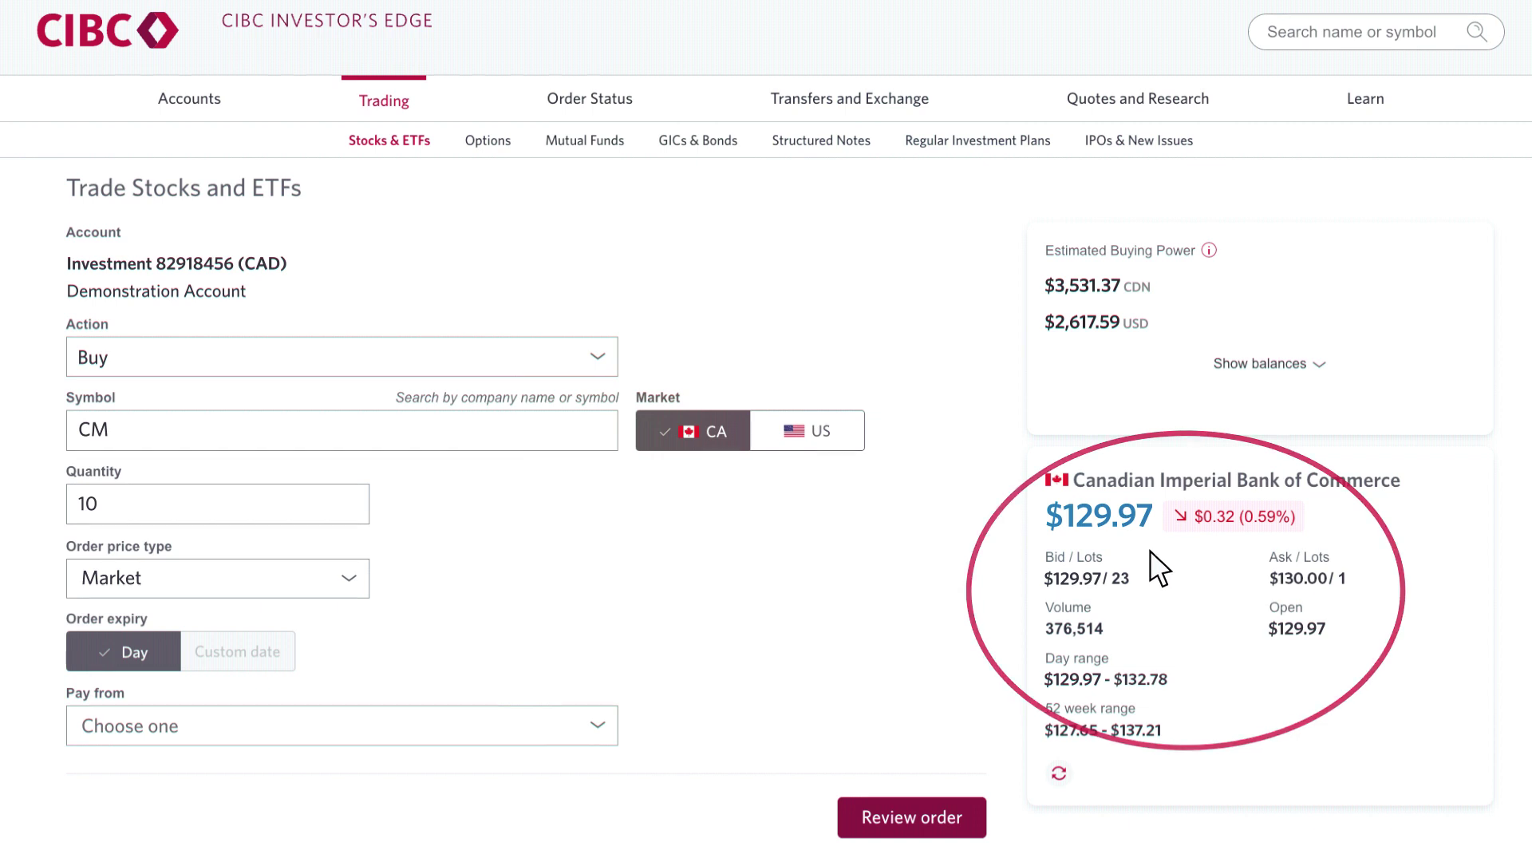
# Choose Investment Account (CAD) as the funding source and review the market order.
pyautogui.scroll(-1, 772, 599)
pyautogui.click(335, 659)
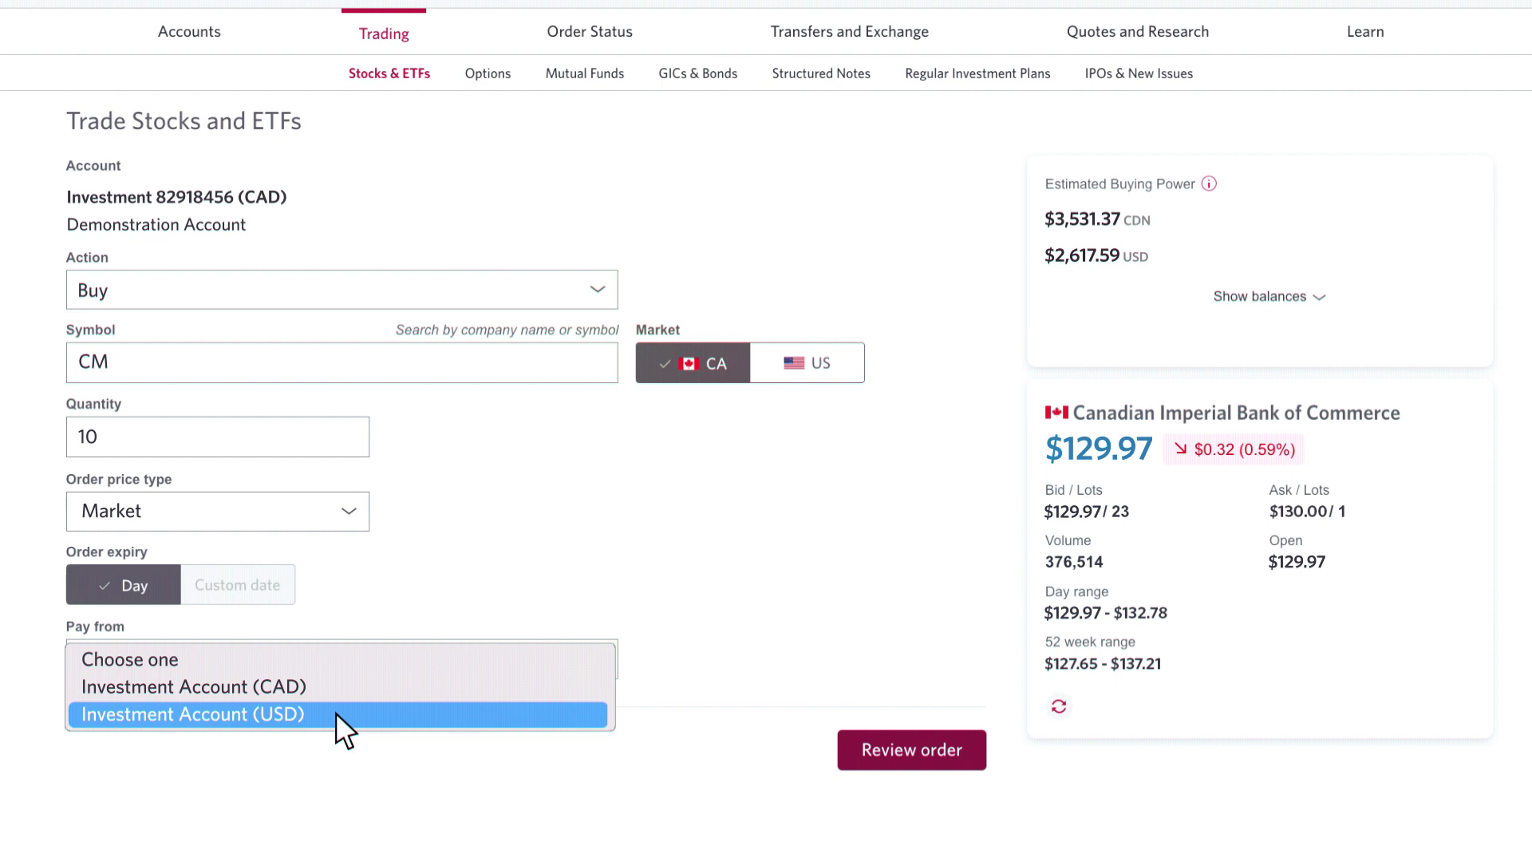
pyautogui.click(335, 683)
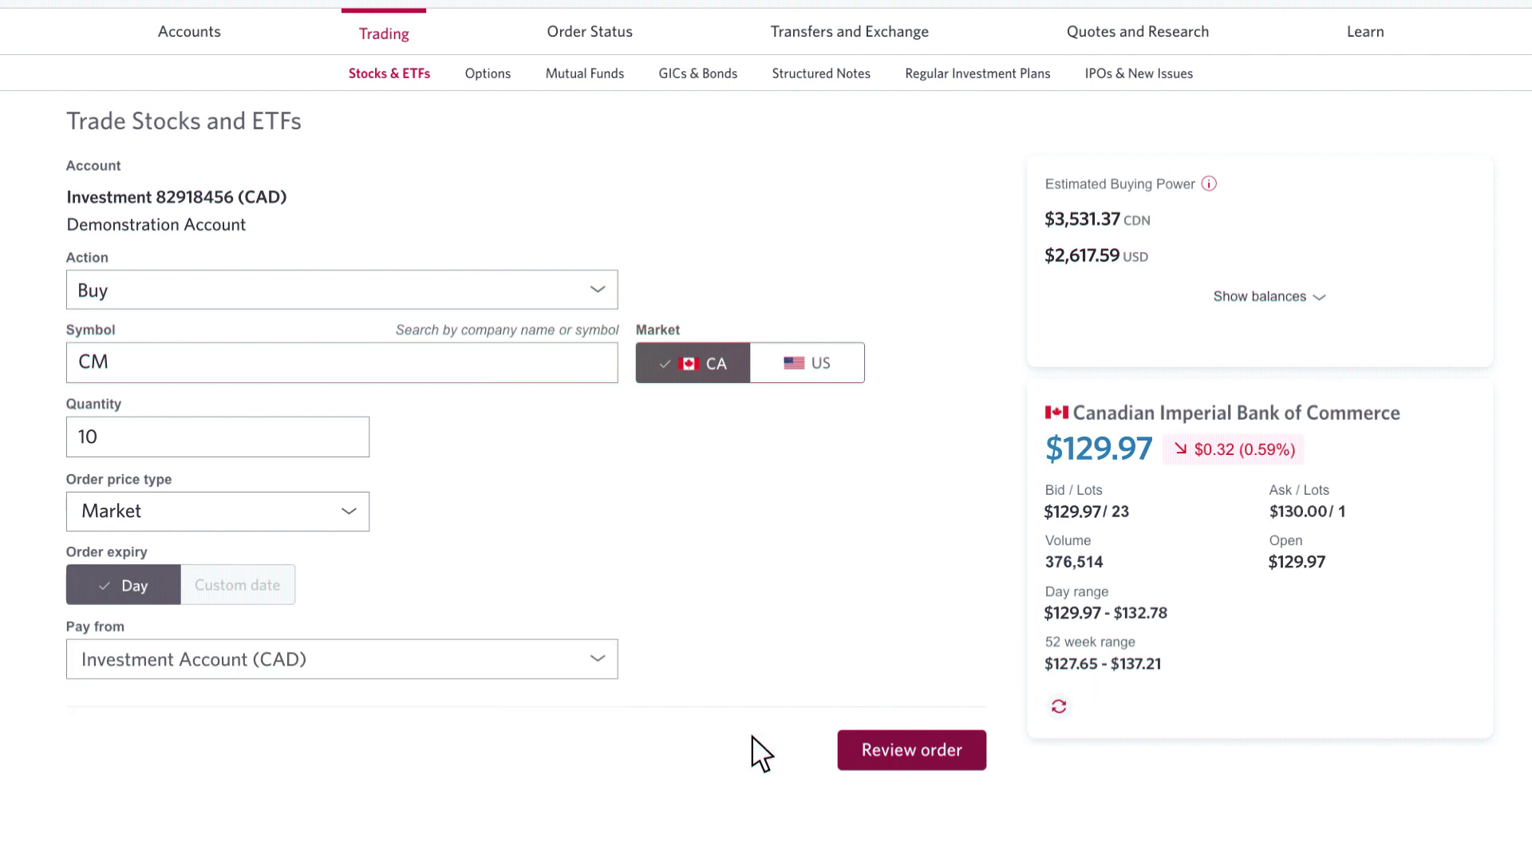
pyautogui.click(926, 754)
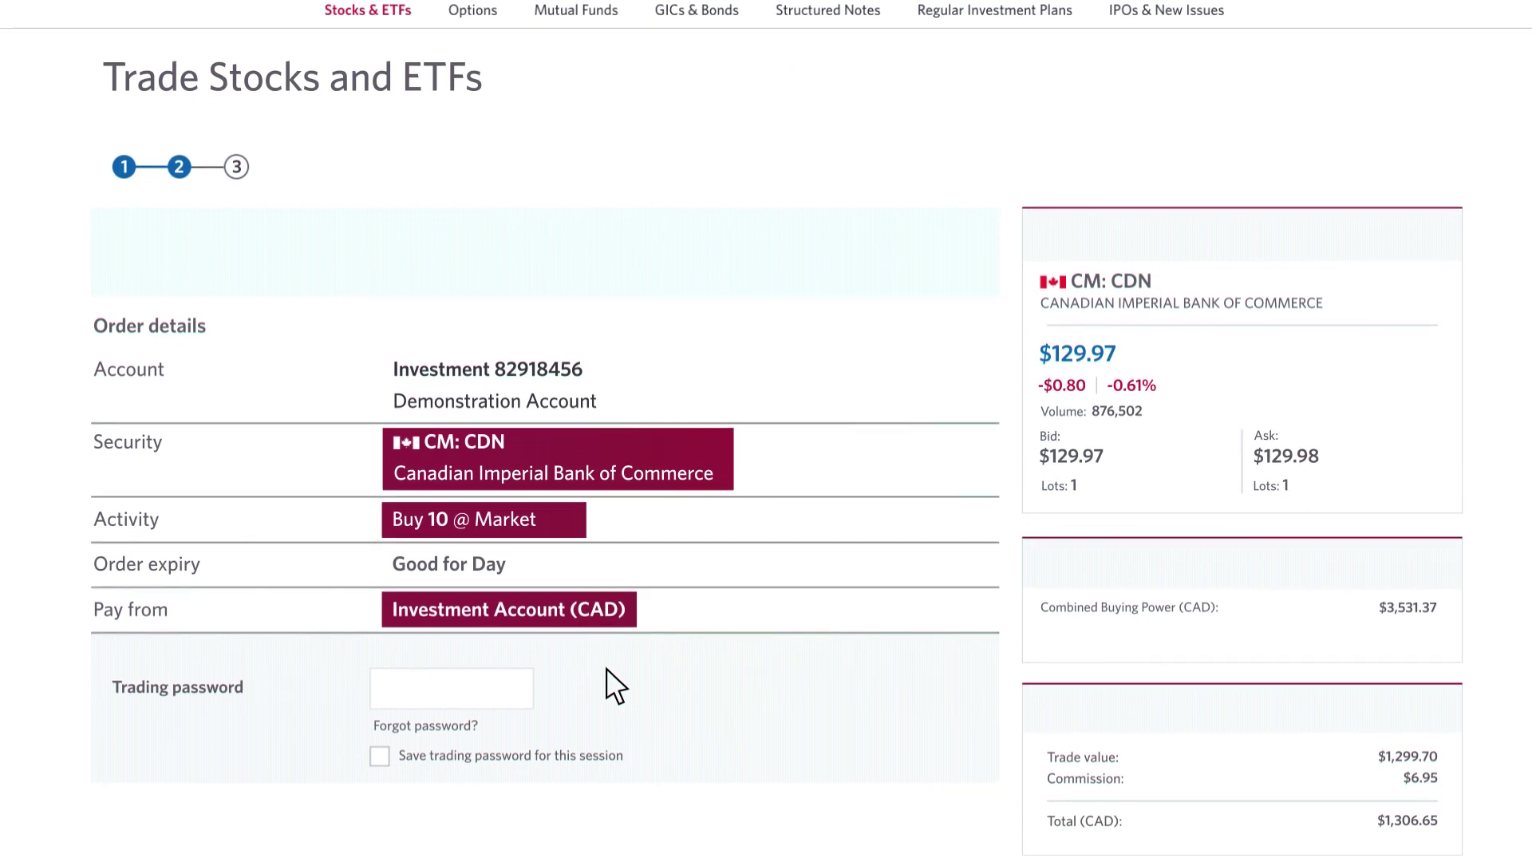
# Enter the trading password on the review page, then go back without submitting.
pyautogui.write('•••••••••')
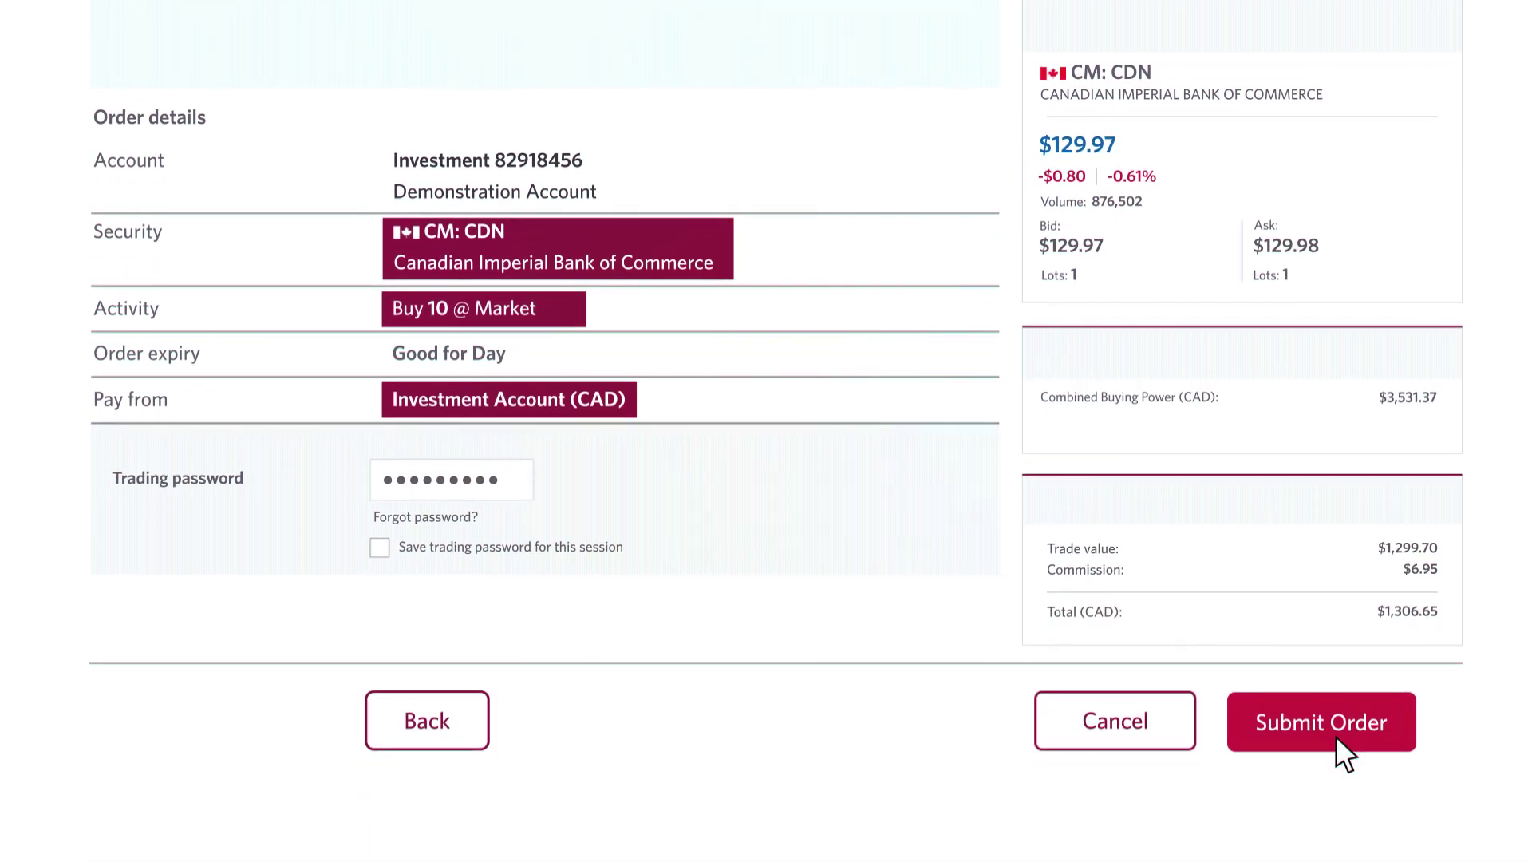
pyautogui.click(1325, 735)
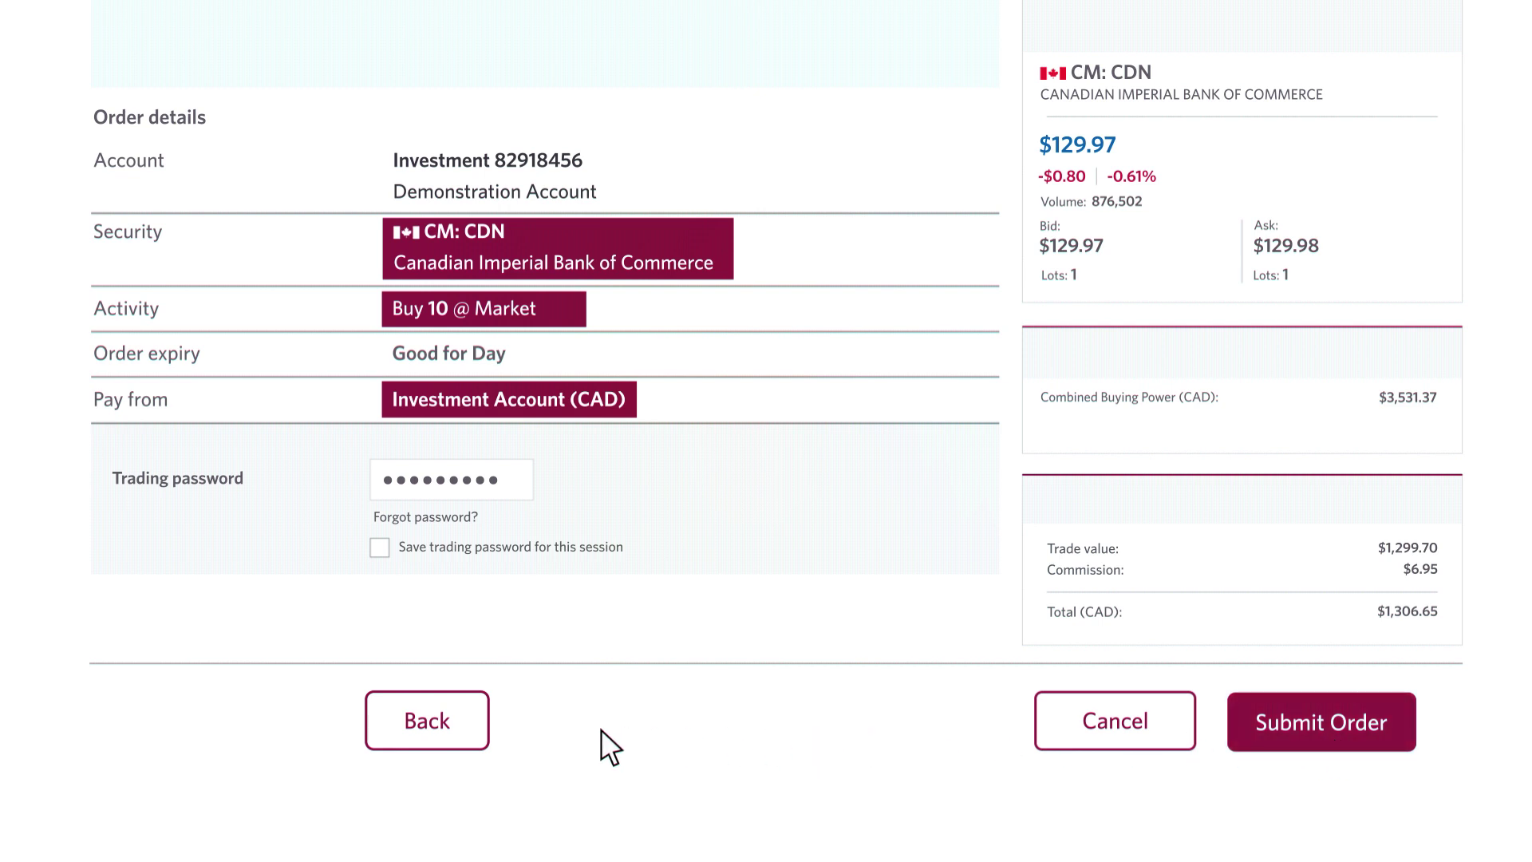
pyautogui.click(460, 728)
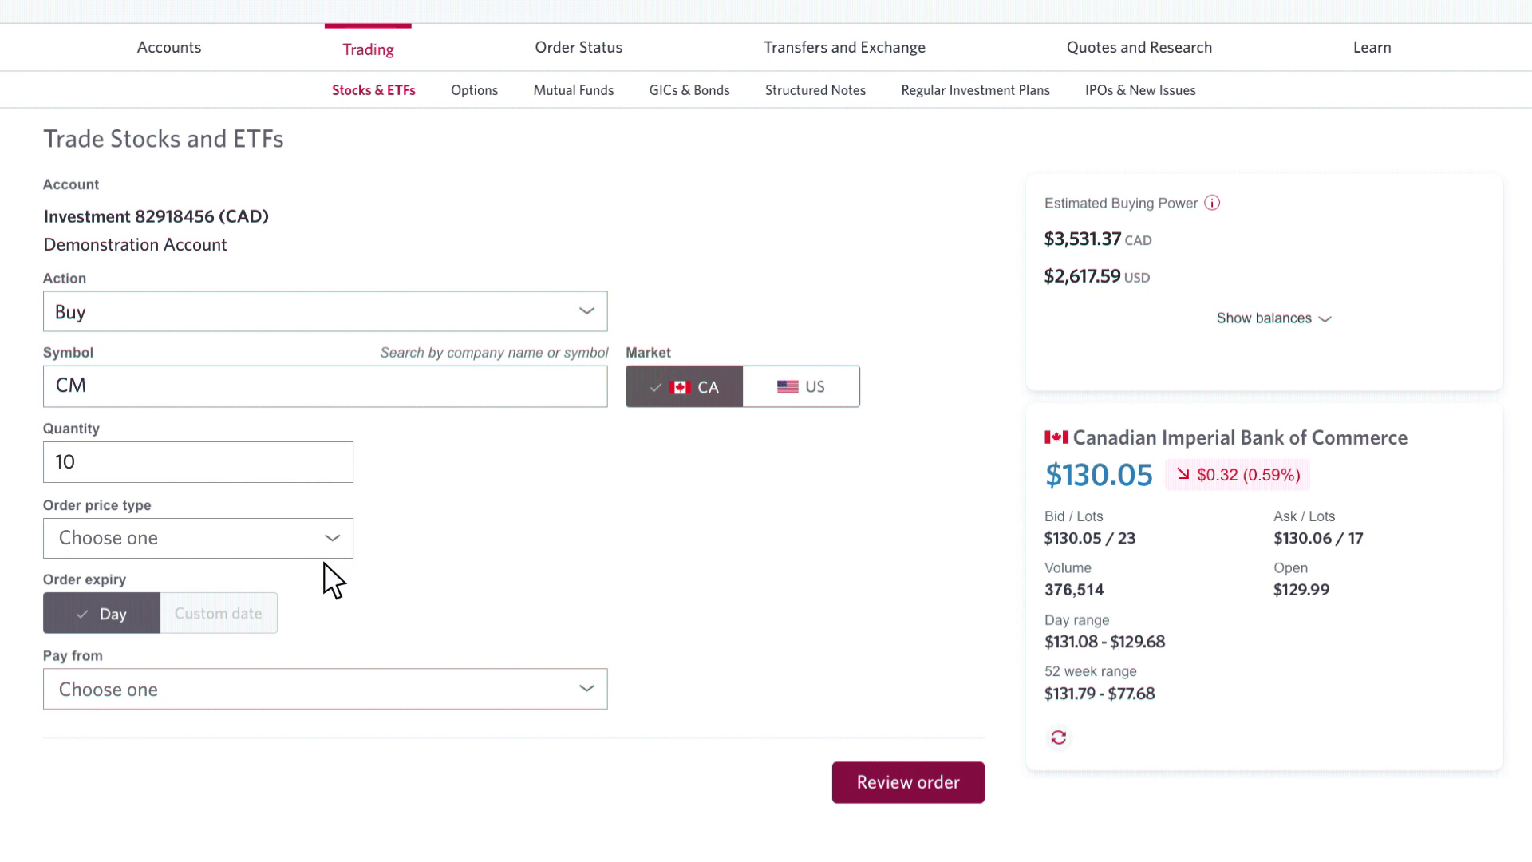
# Make it a Limit order at 129 with a custom expiry date of June 10.
pyautogui.click(288, 540)
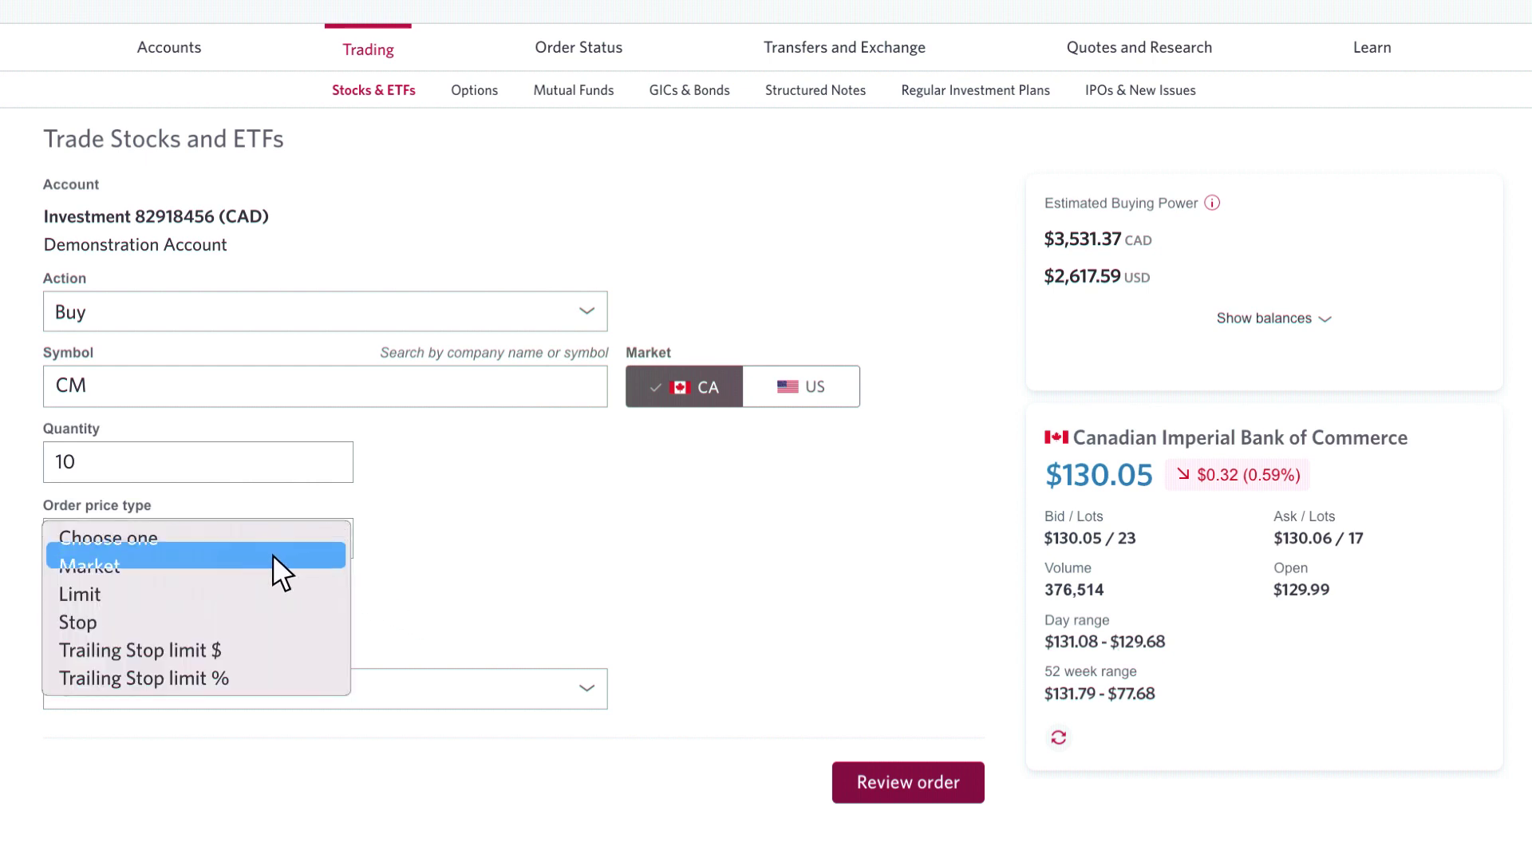
pyautogui.click(272, 597)
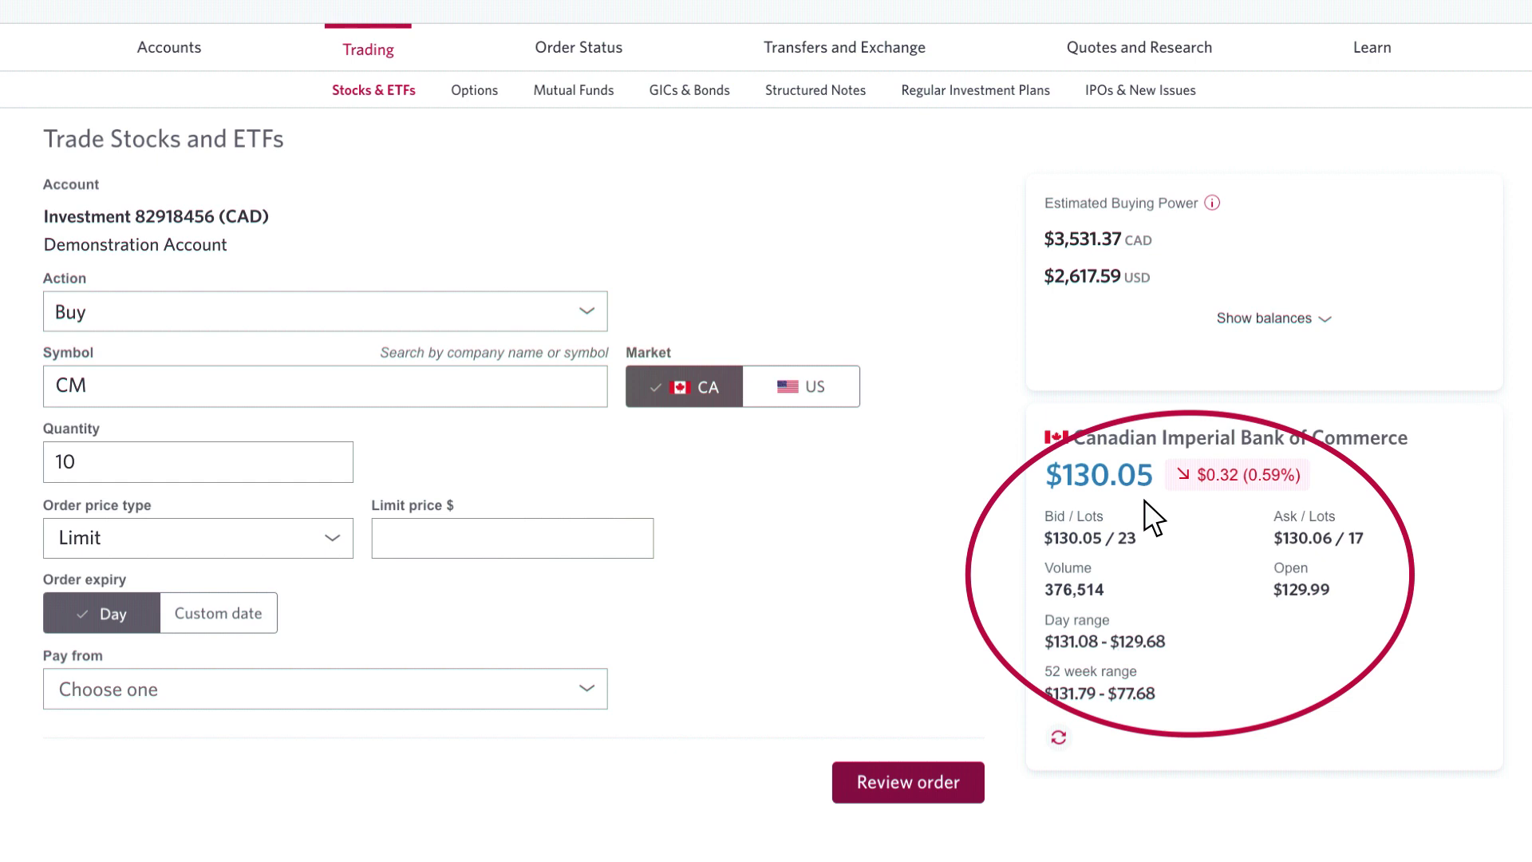
pyautogui.click(620, 530)
pyautogui.write('129')
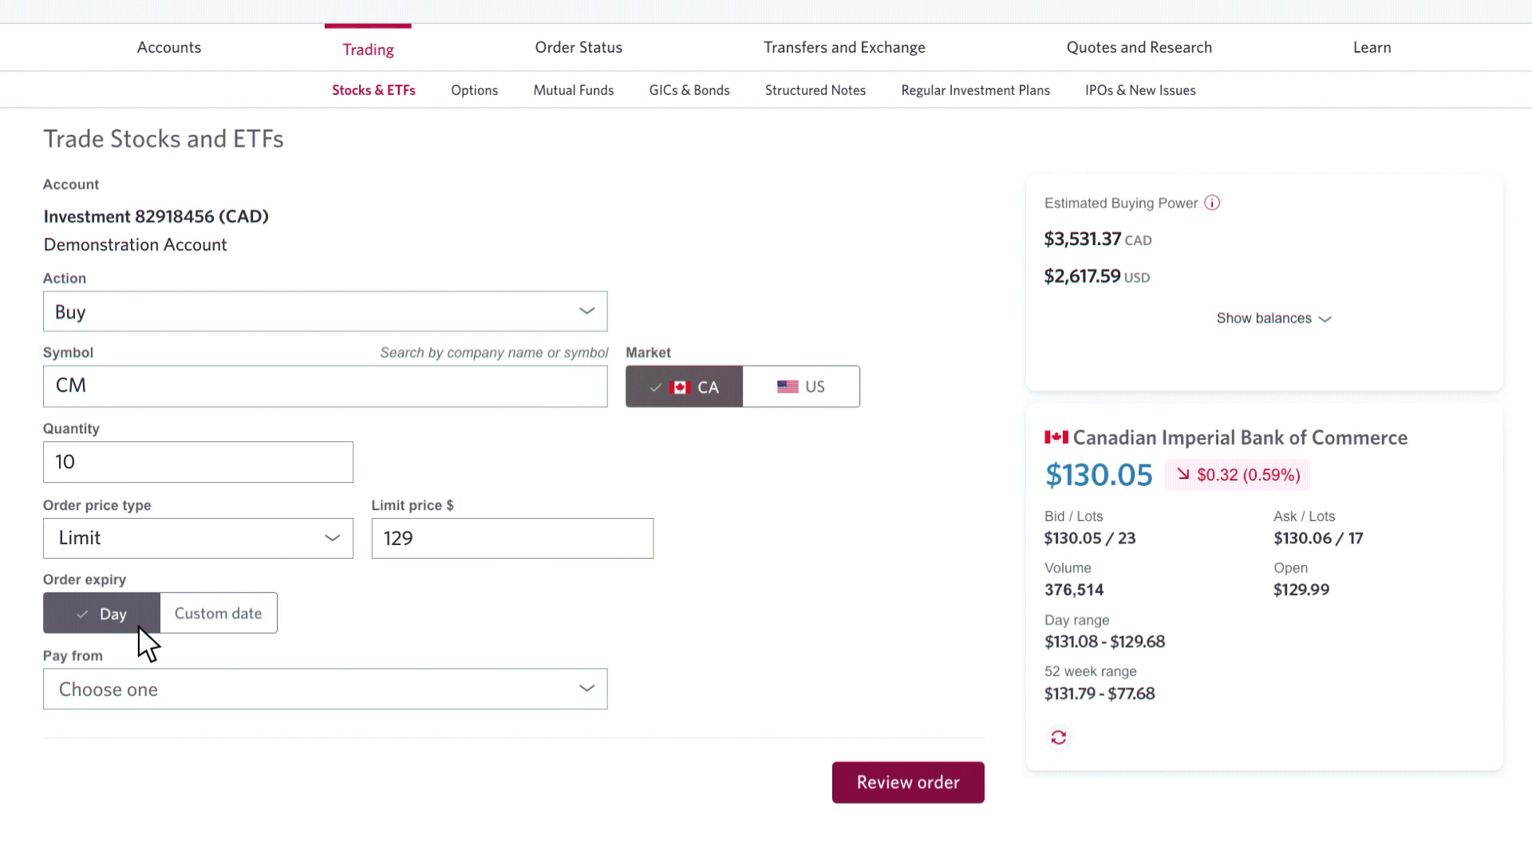
pyautogui.click(254, 624)
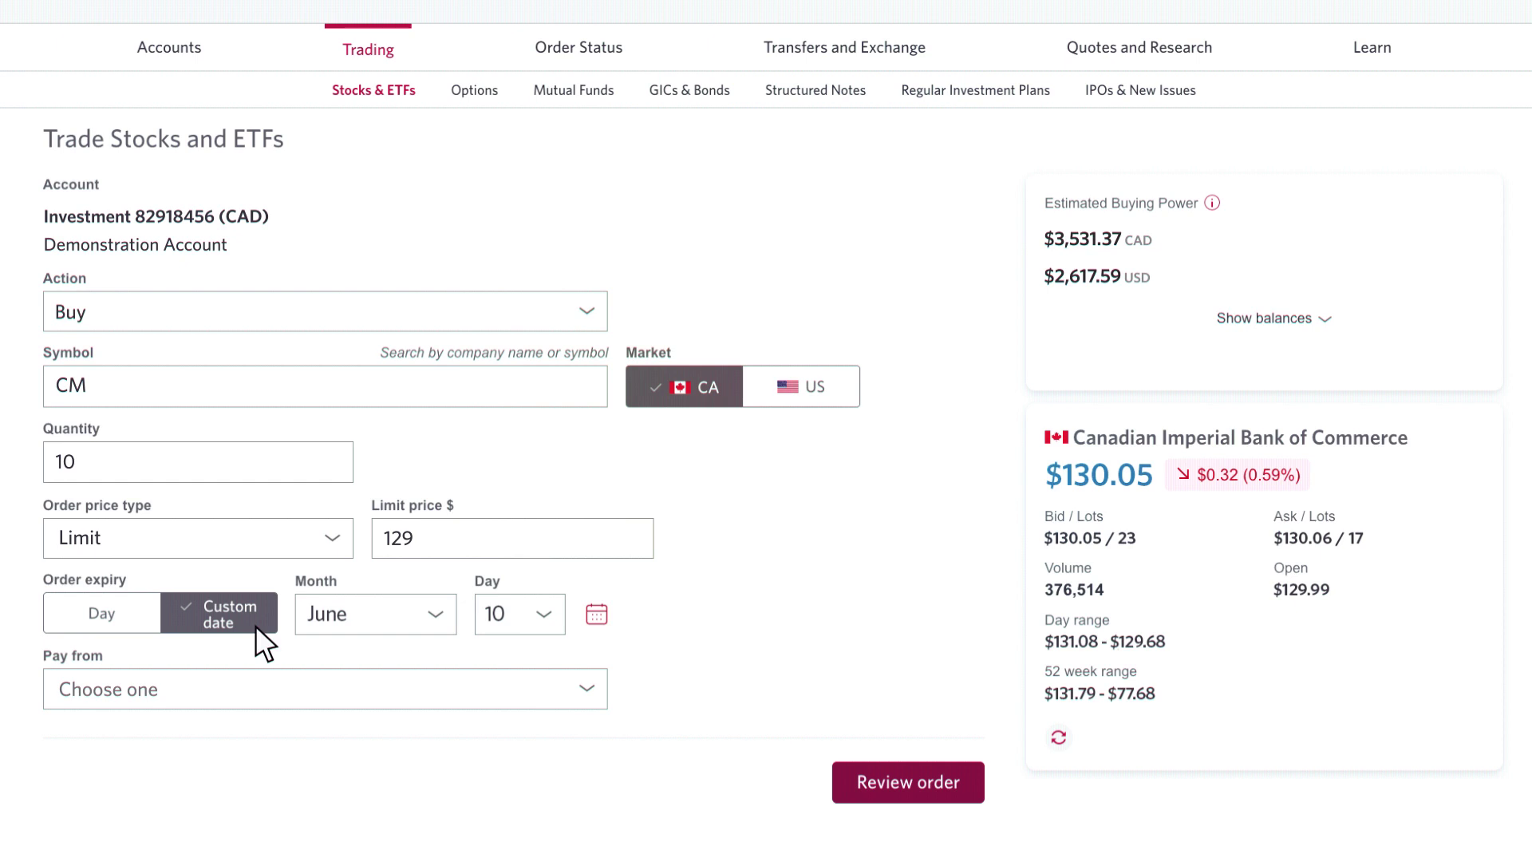
# Pay from Investment Account (CAD) and review the $129 limit order.
pyautogui.click(326, 692)
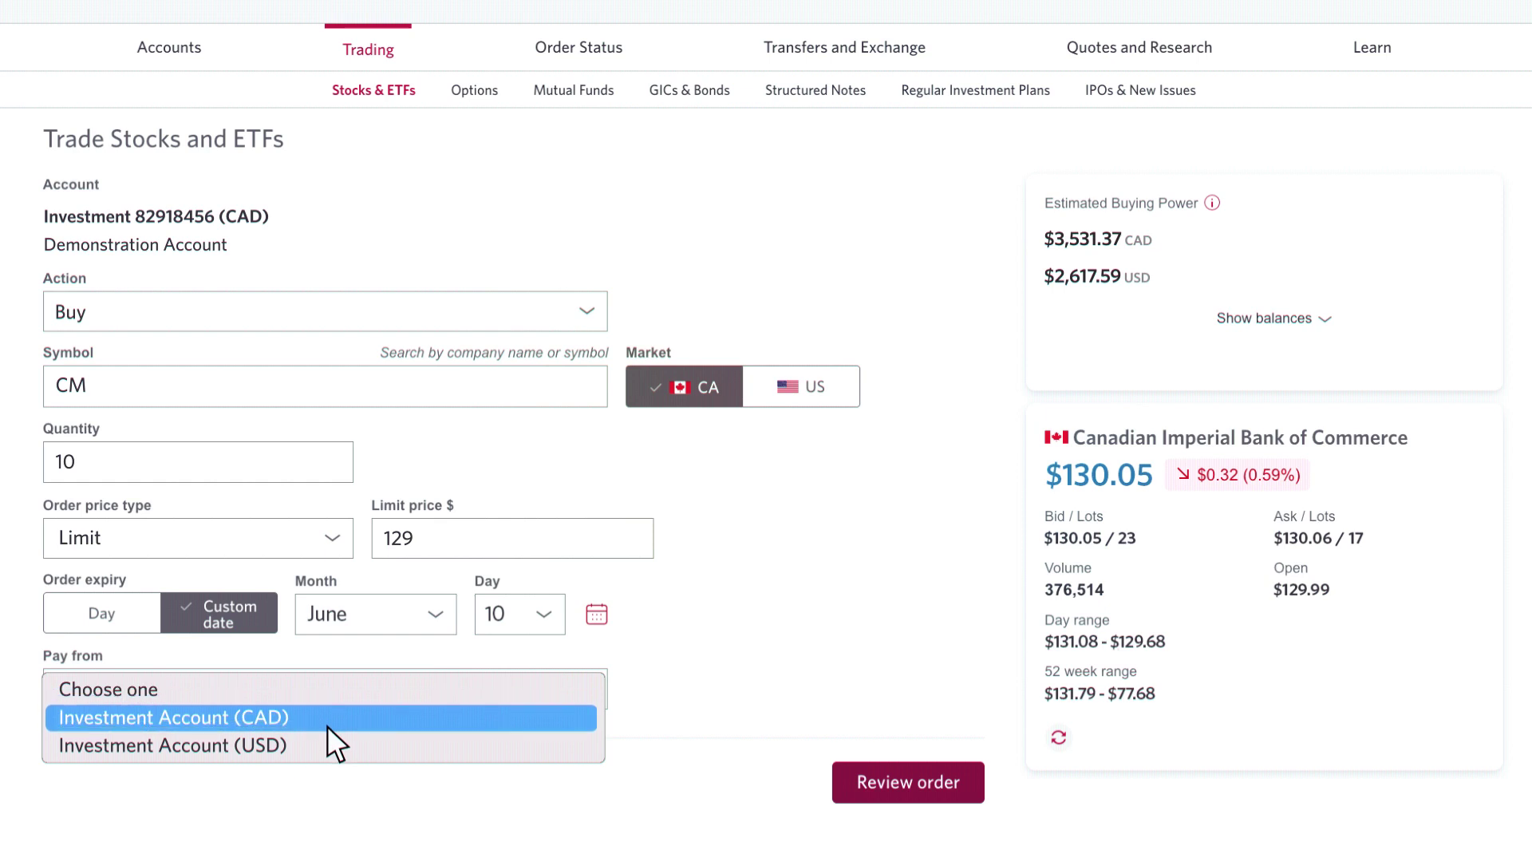
pyautogui.click(327, 718)
pyautogui.click(965, 787)
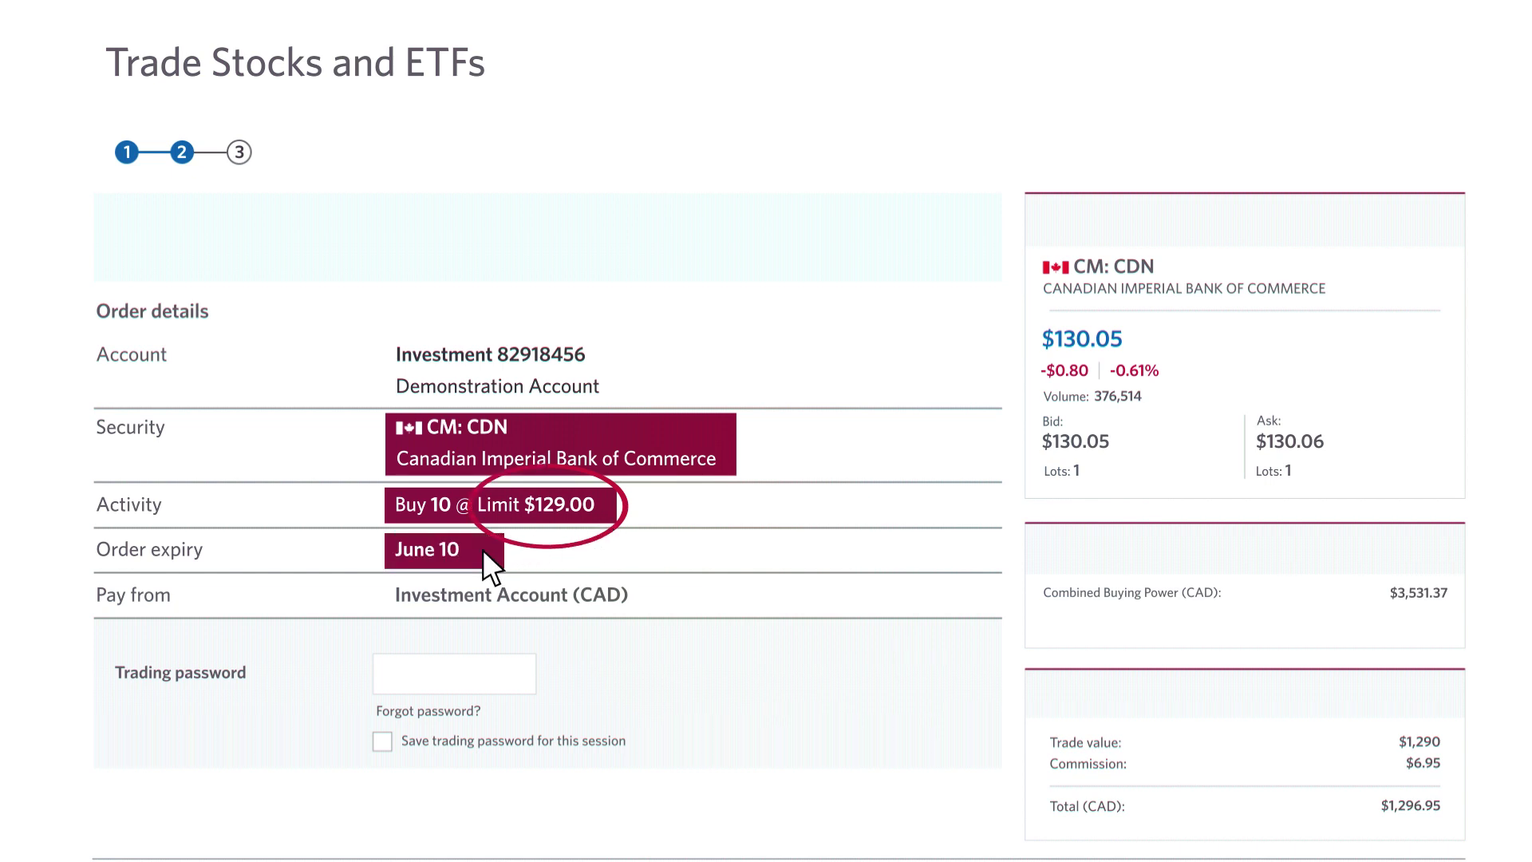
# Enter the trading password and submit the 10-share CM limit order.
pyautogui.write('*********')
pyautogui.click(1371, 744)
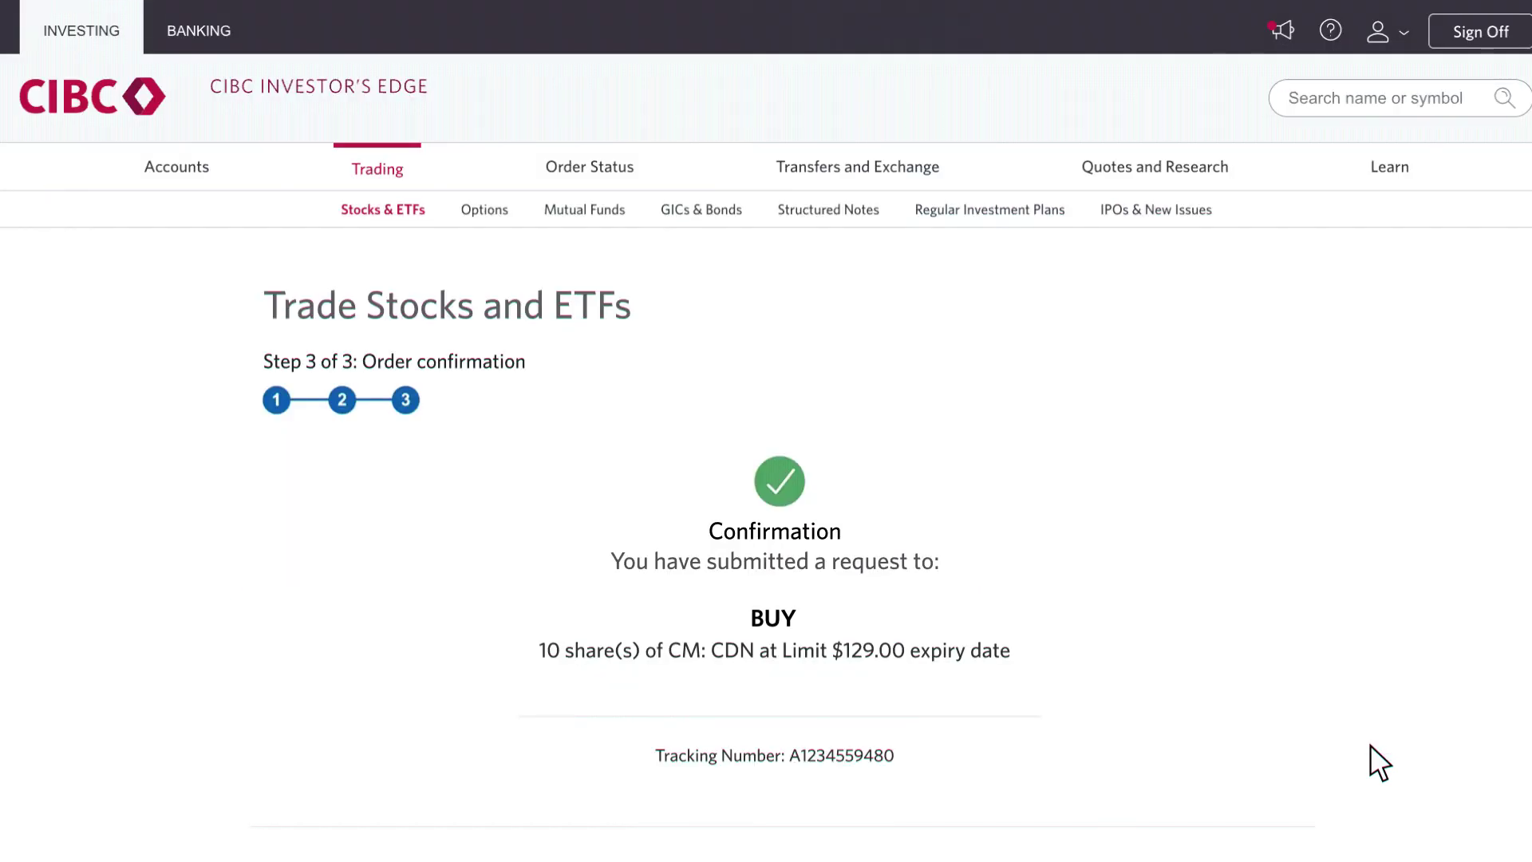
# From the confirmation page, view Order Status showing the CM limit buy as Open.
pyautogui.scroll(-2, 1371, 744)
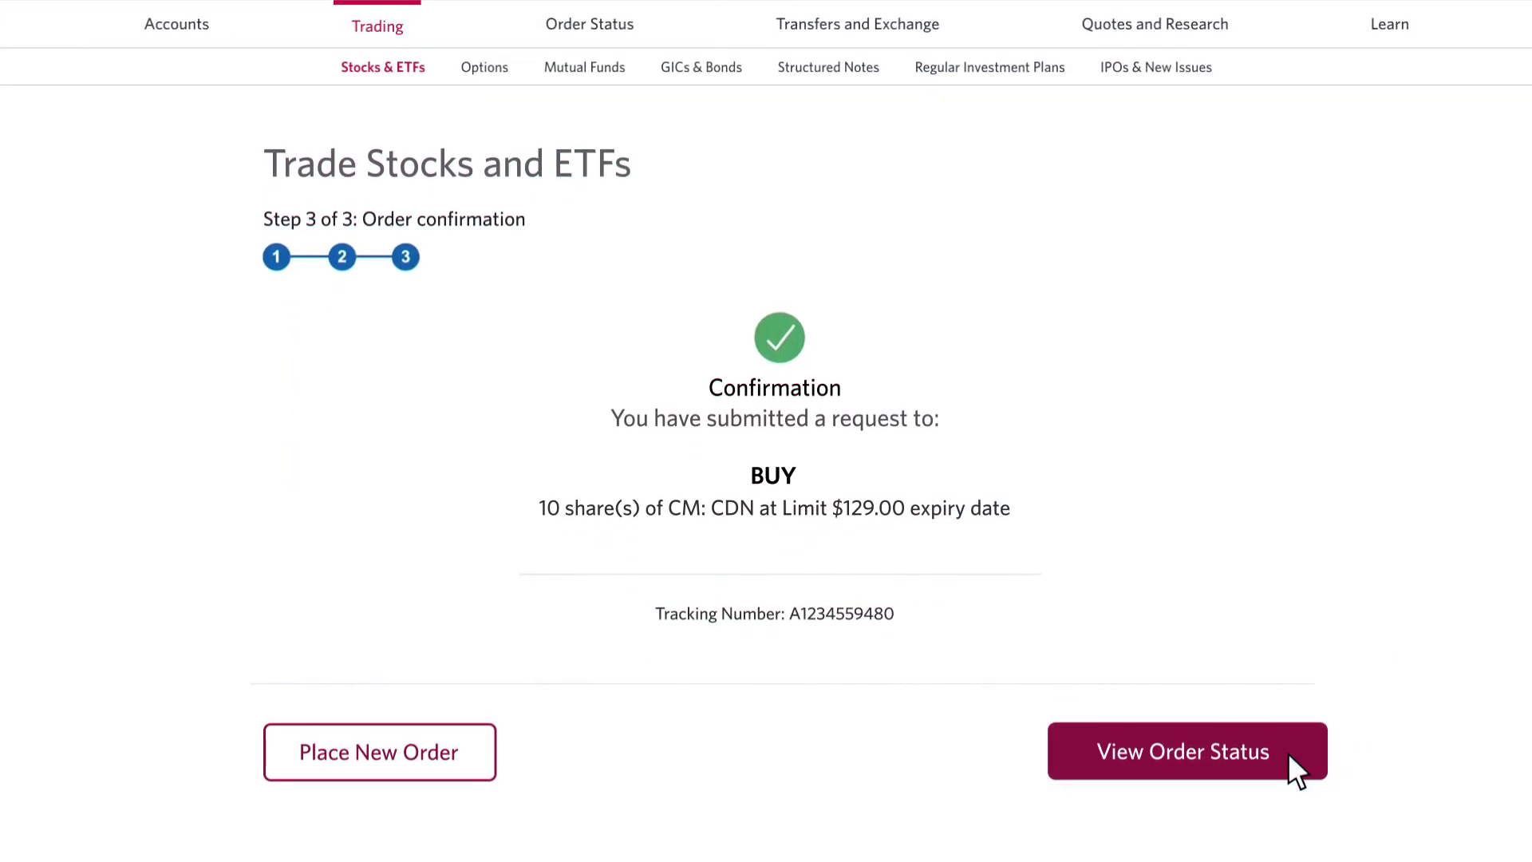
pyautogui.click(1283, 756)
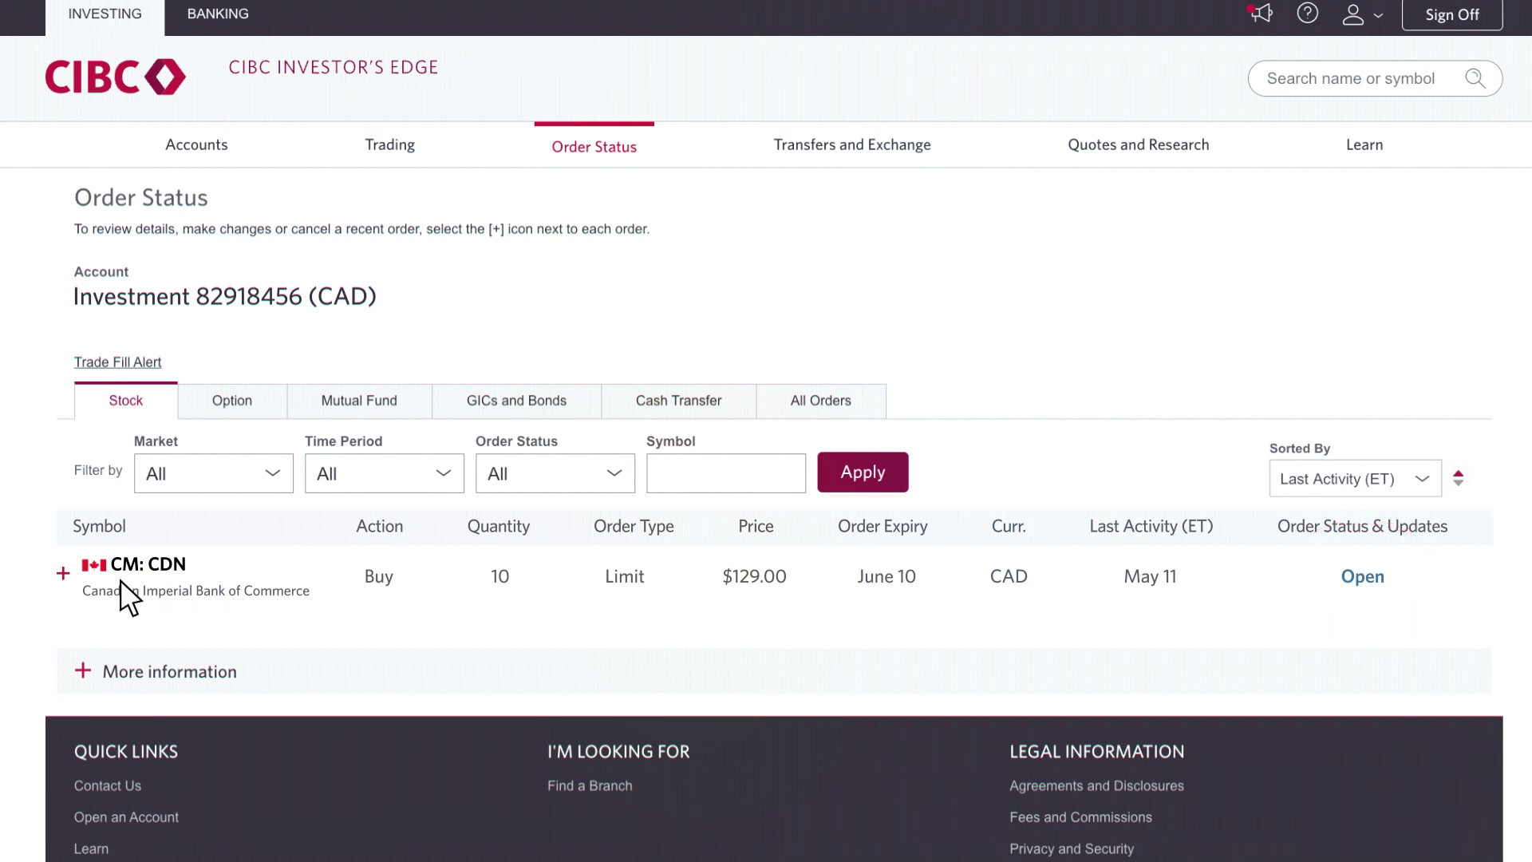
# Expand the open CM: CDN order's details, then begin a new stock trade with action Buy.
pyautogui.click(63, 573)
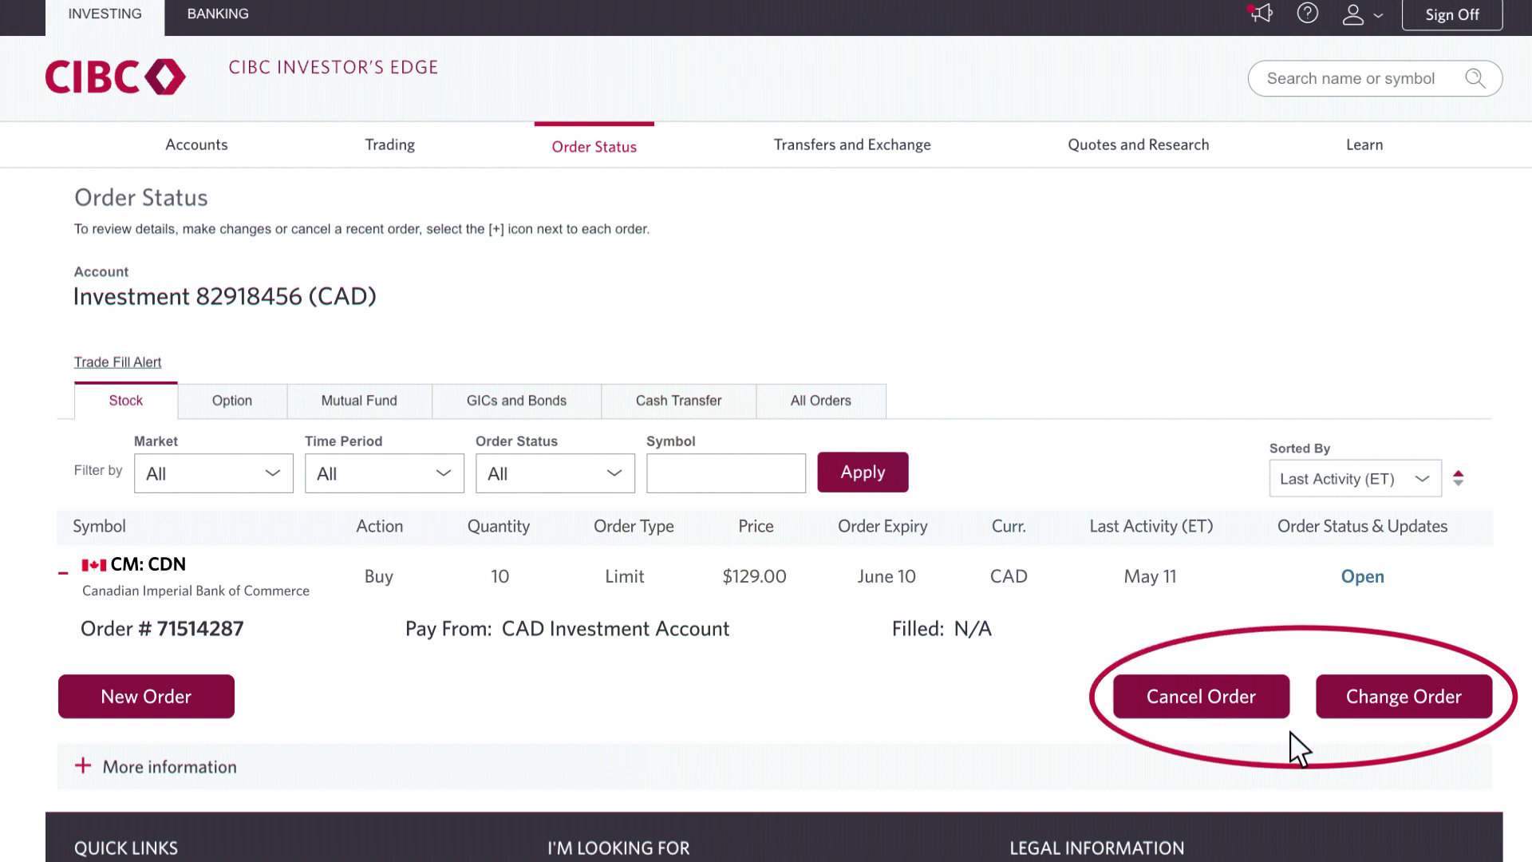
pyautogui.click(405, 157)
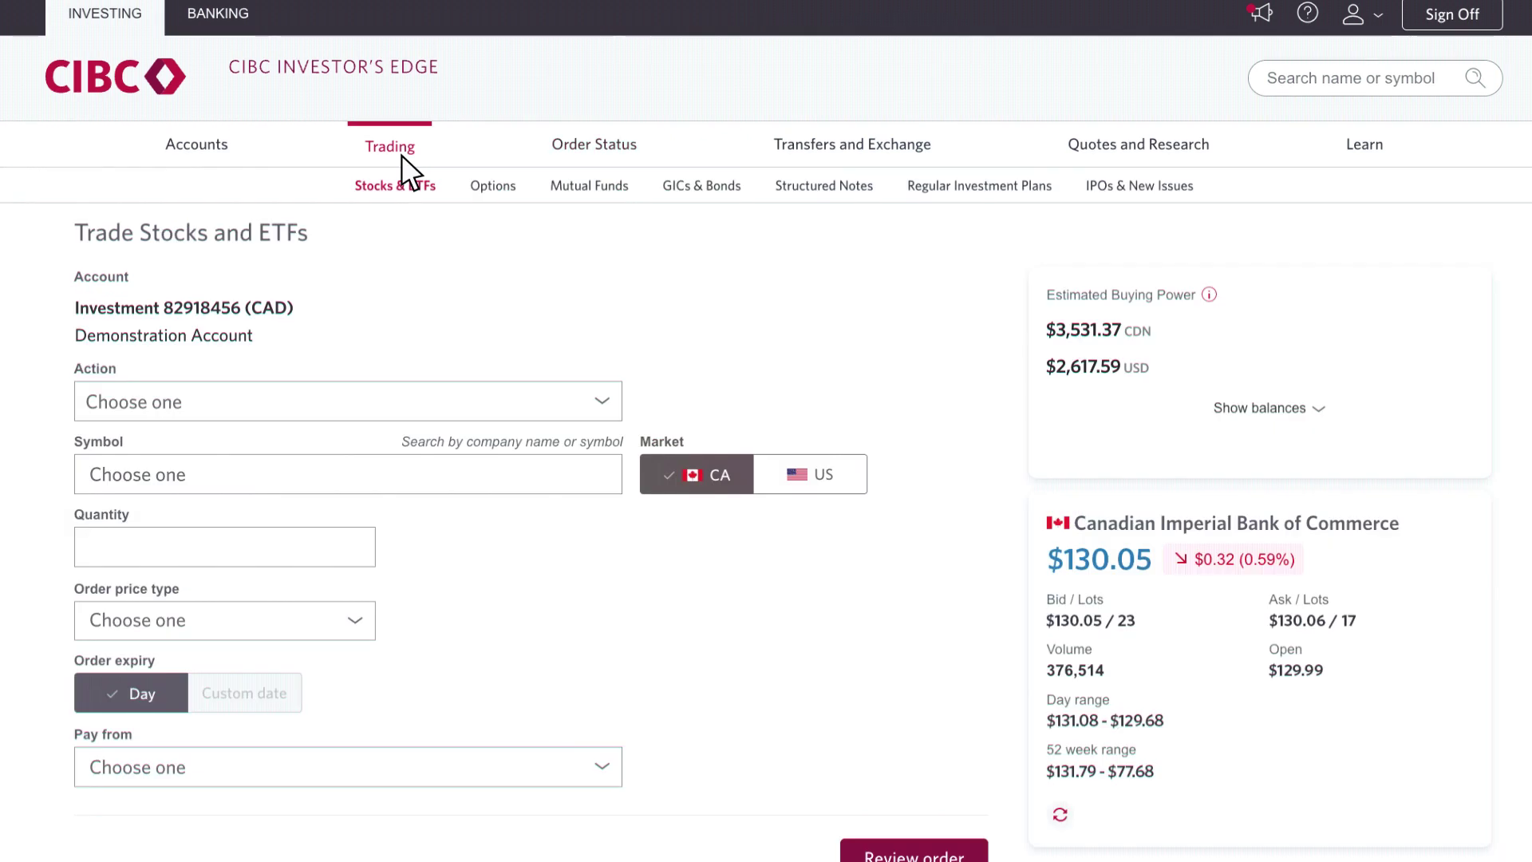
pyautogui.click(239, 399)
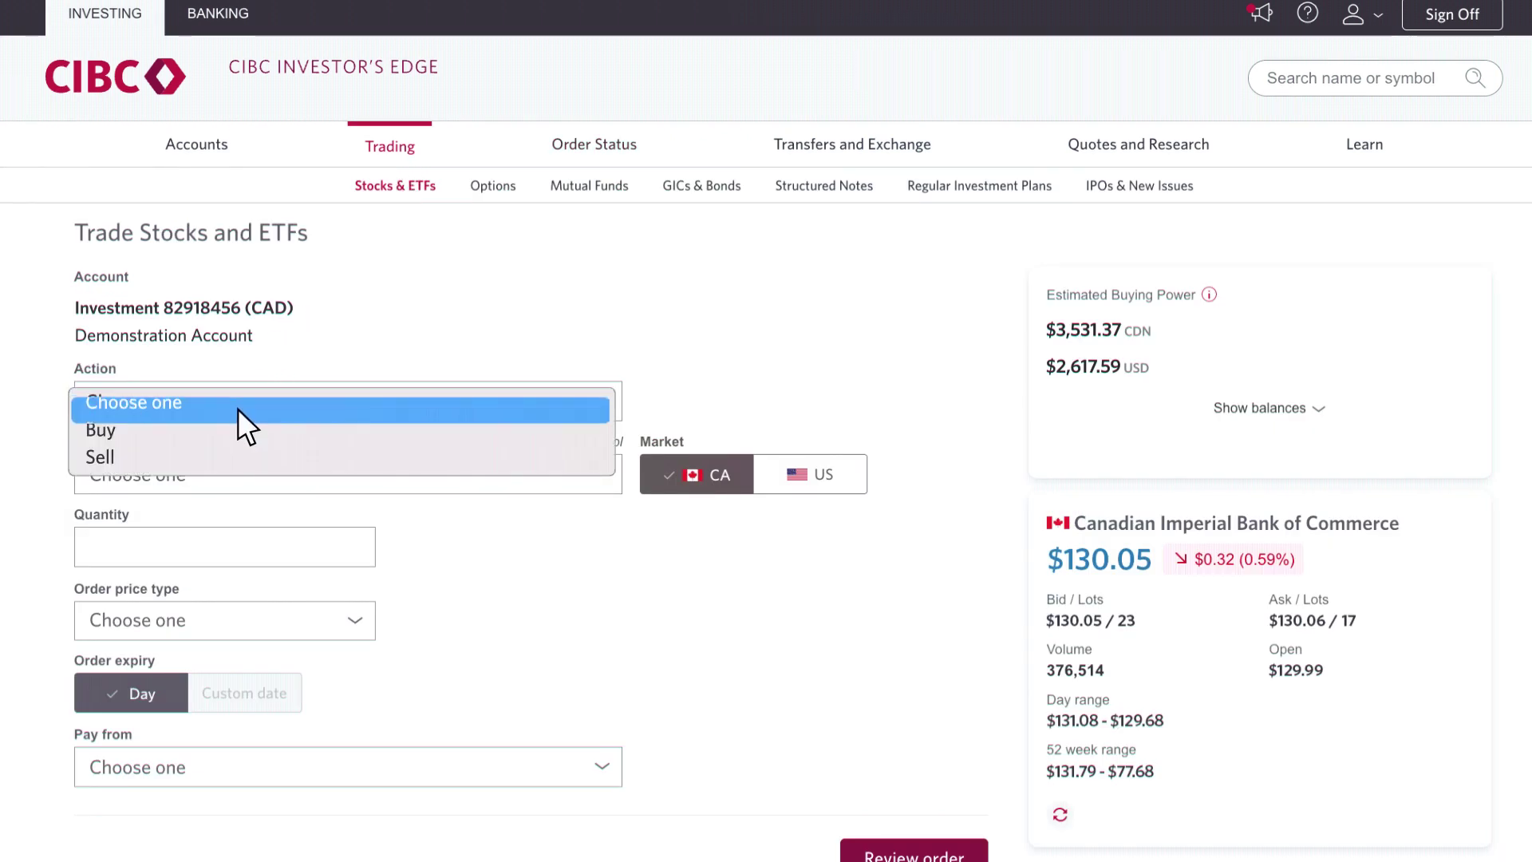
pyautogui.click(237, 430)
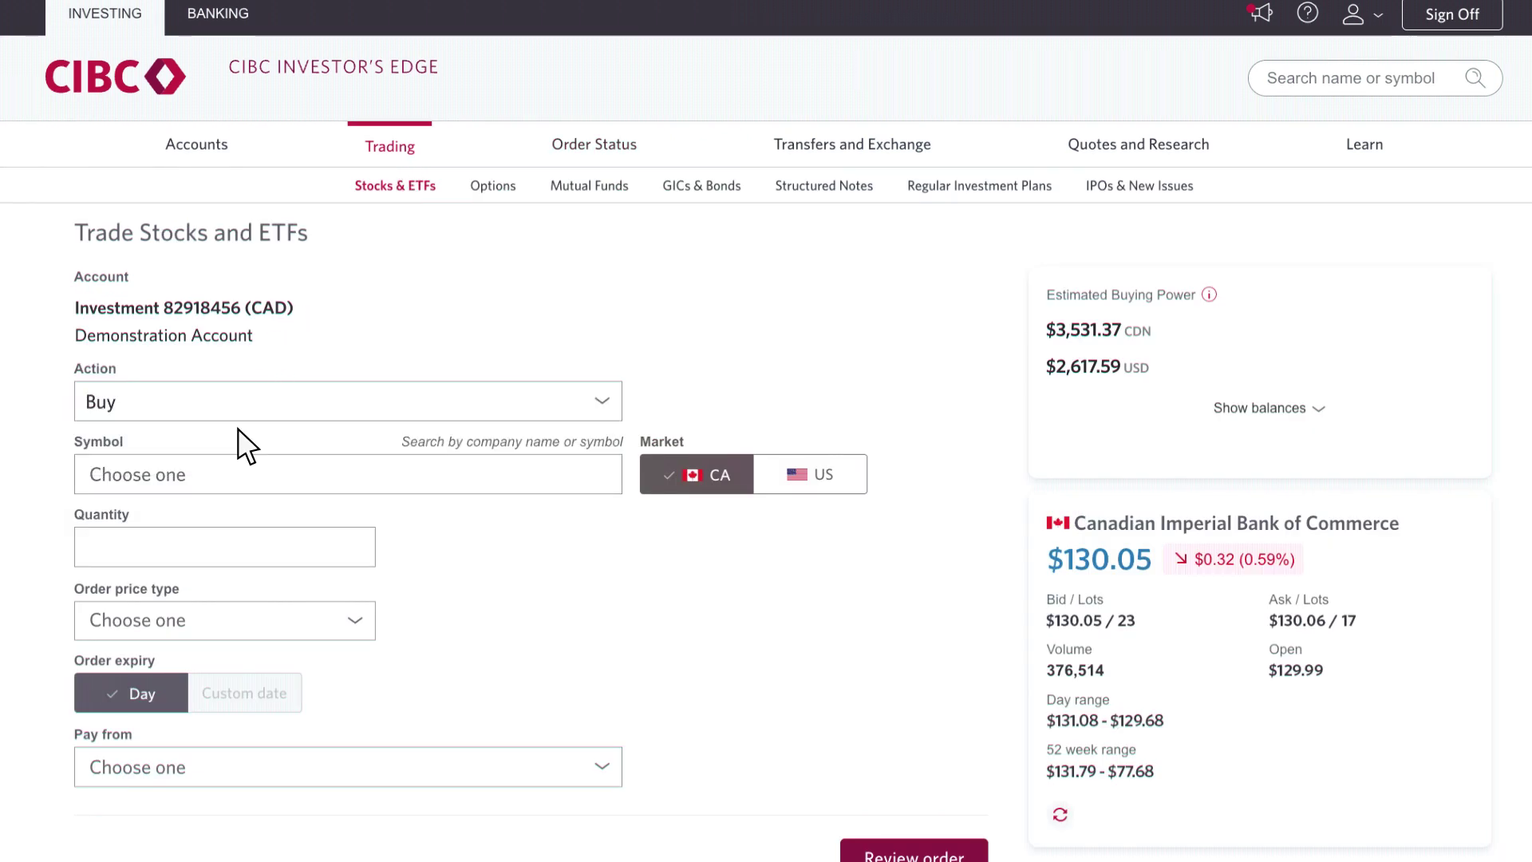